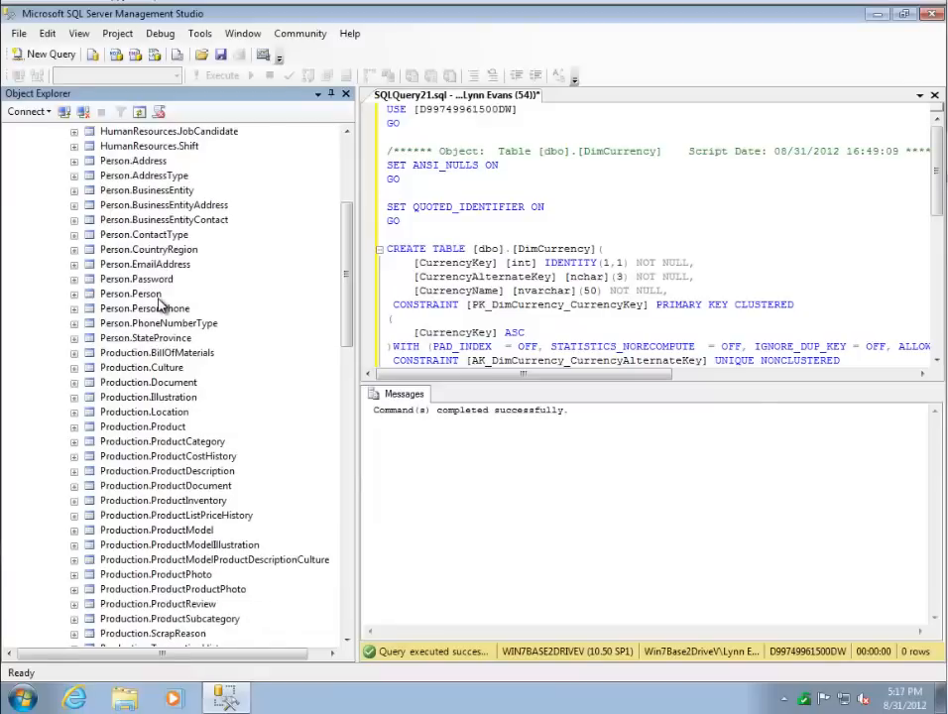
pyautogui.scroll(-2, 158, 303)
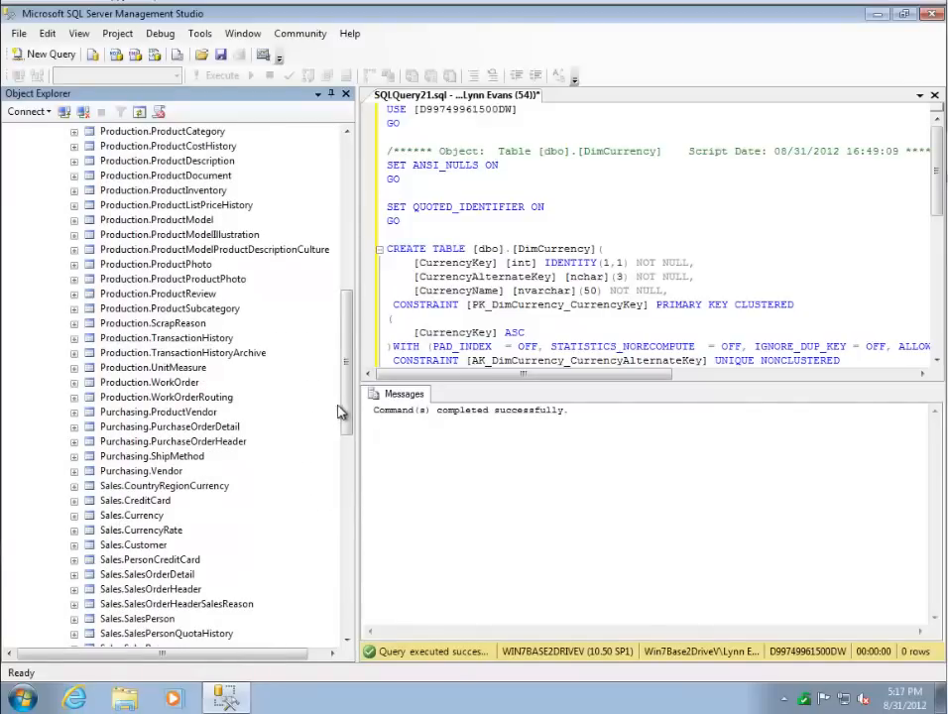
# - Launch SQL Server Business Intelligence Development Studio from the Microsoft SQL Server 2008 R2 program group
pyautogui.moveTo(349, 354); pyautogui.dragTo(369, 585)
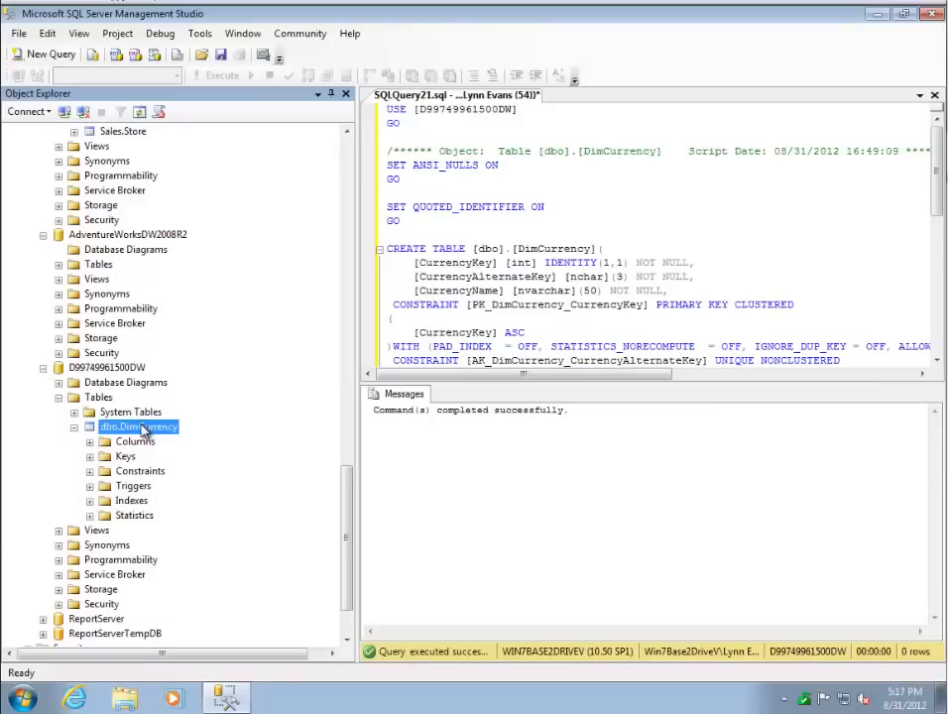
pyautogui.click(29, 699)
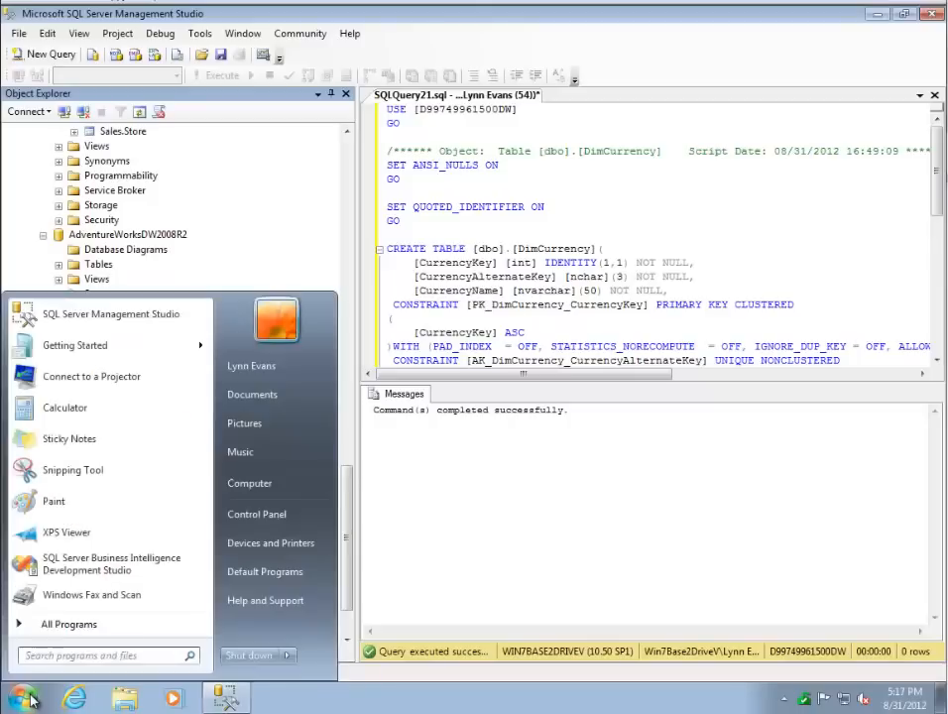
pyautogui.click(63, 627)
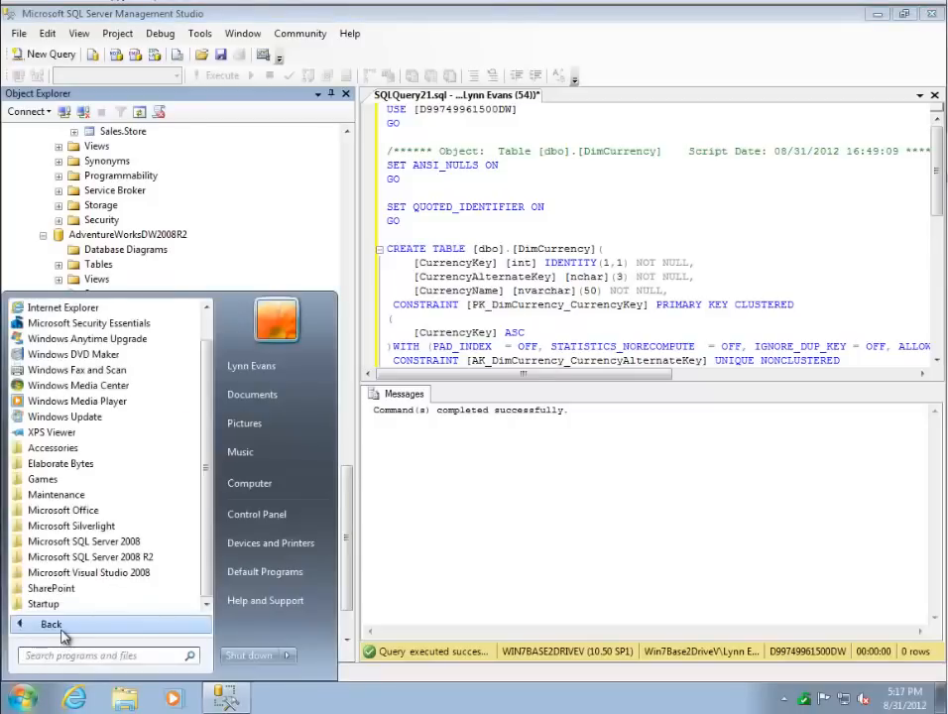
pyautogui.click(99, 561)
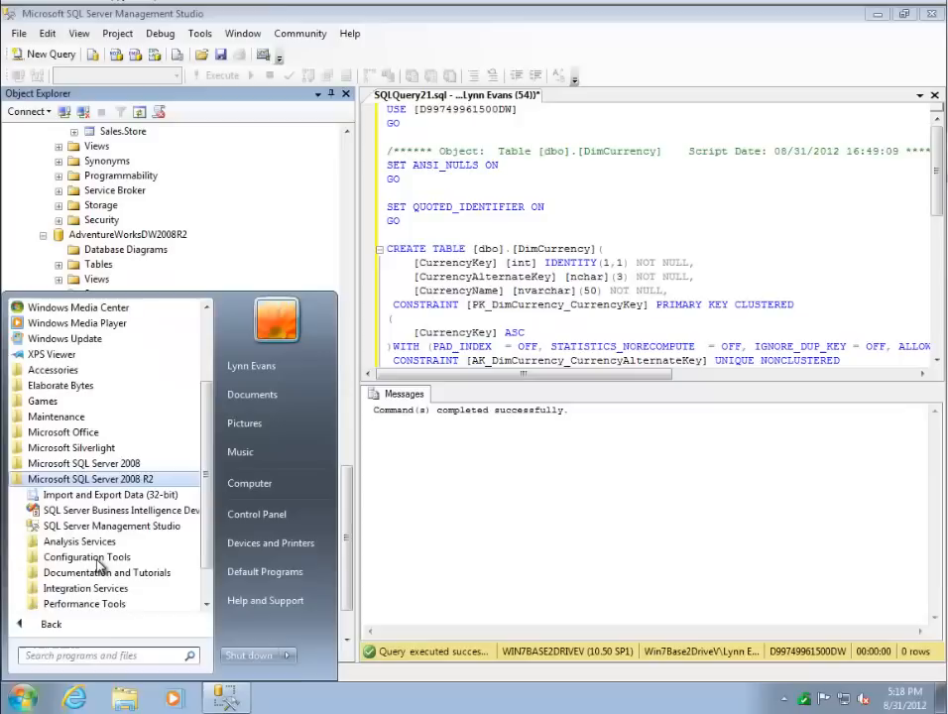
pyautogui.click(110, 511)
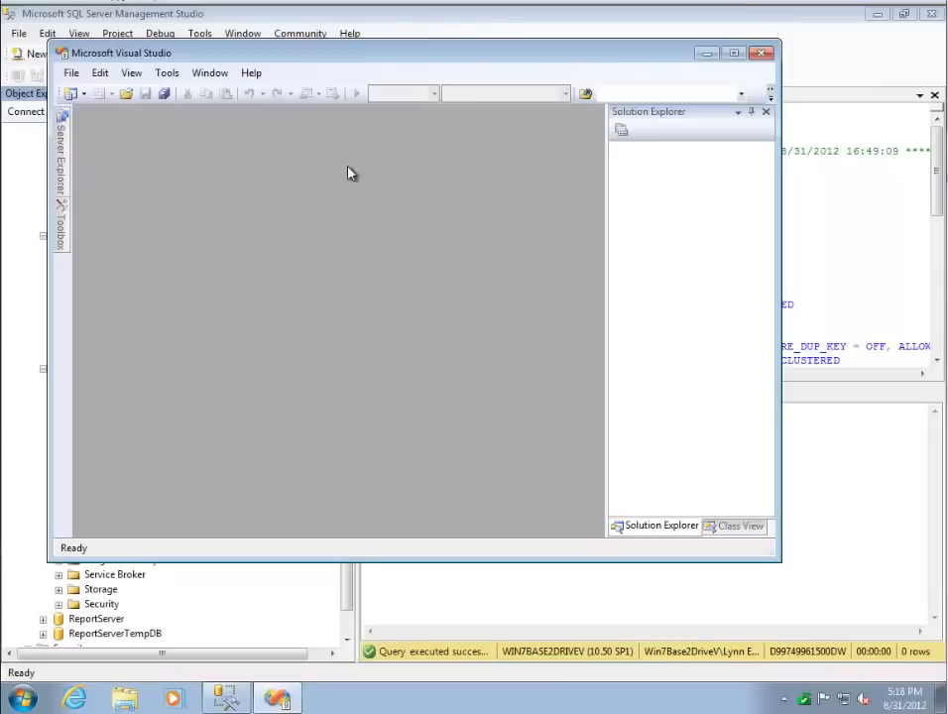
# - Create an Integration Services project named Currency Load in a solution named Currency Load Solution
pyautogui.click(72, 75)
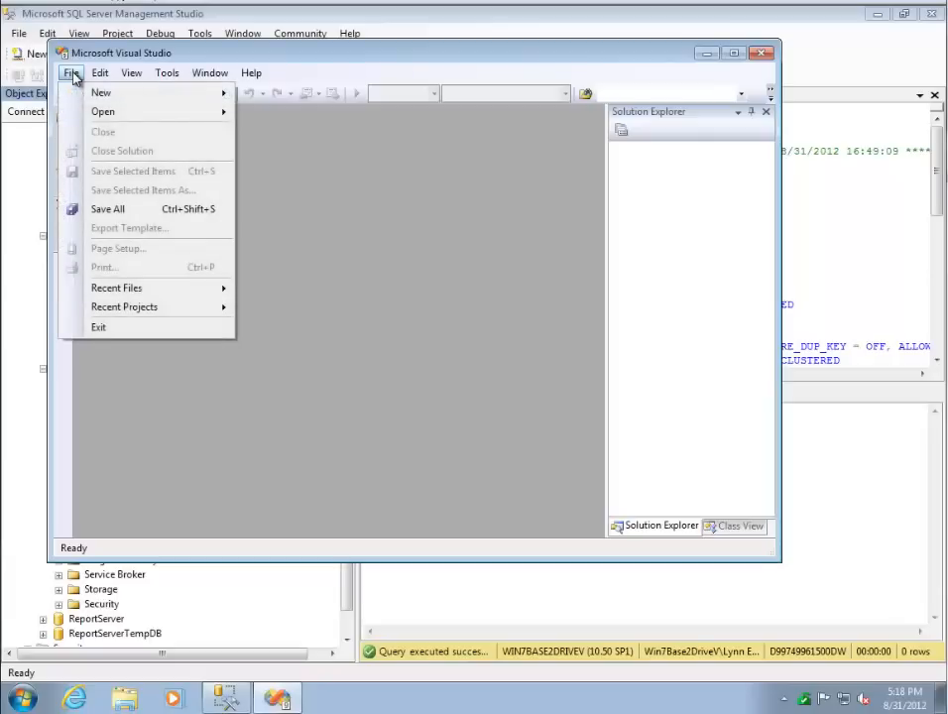
pyautogui.moveTo(97, 99)
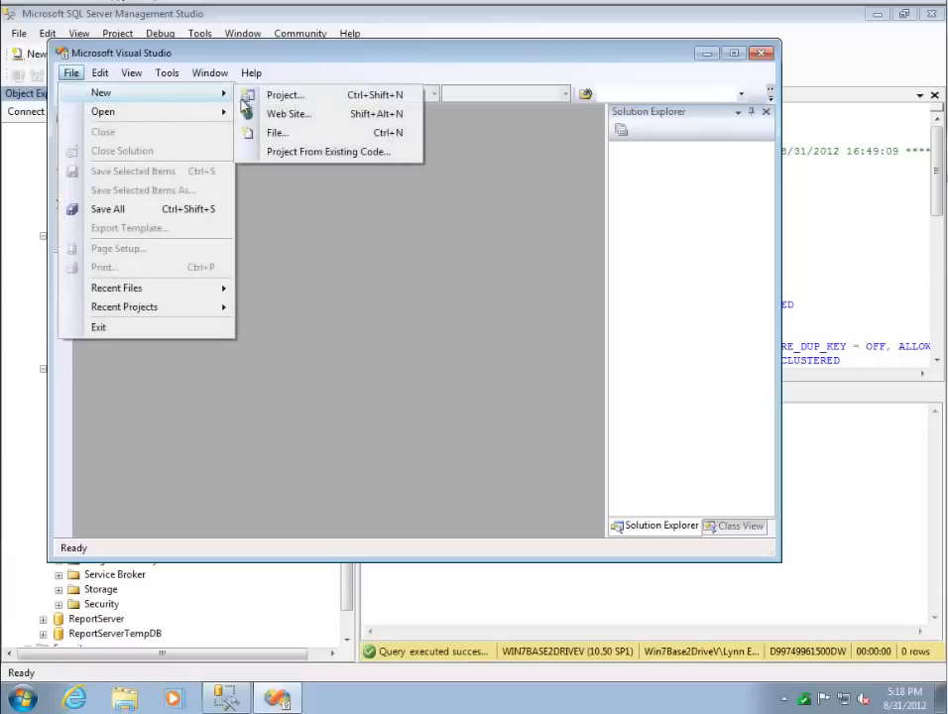
pyautogui.click(282, 99)
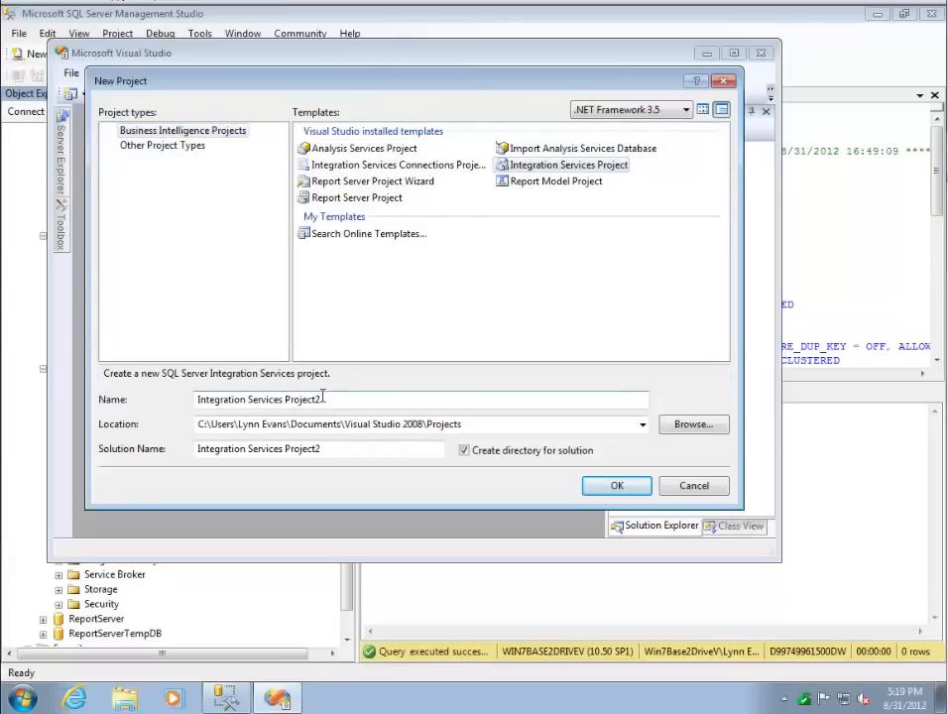
pyautogui.moveTo(322, 399); pyautogui.dragTo(196, 398)
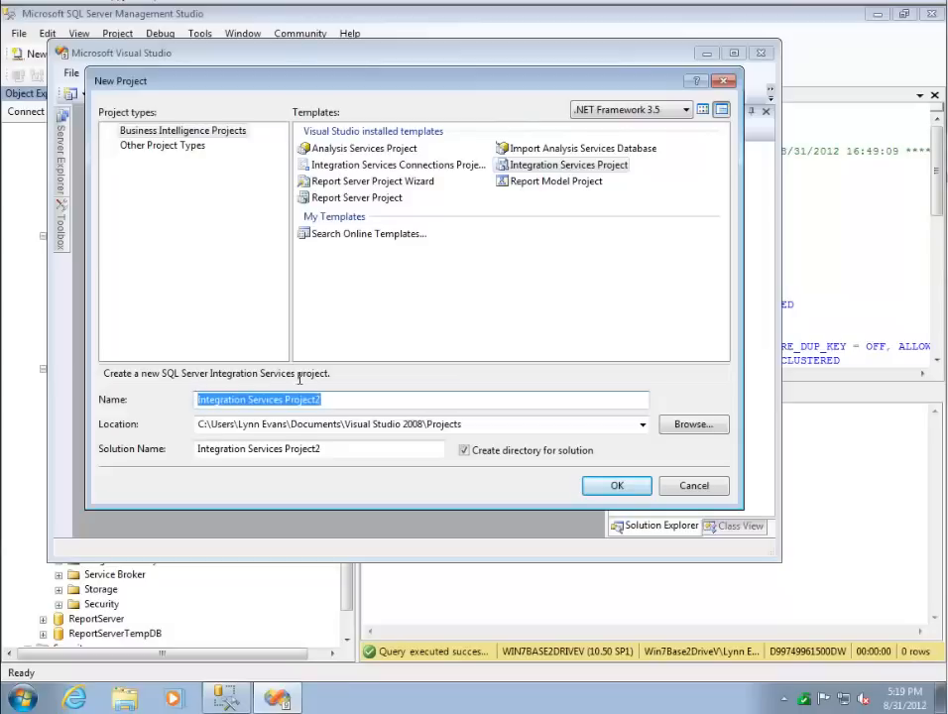
pyautogui.write('Cu')
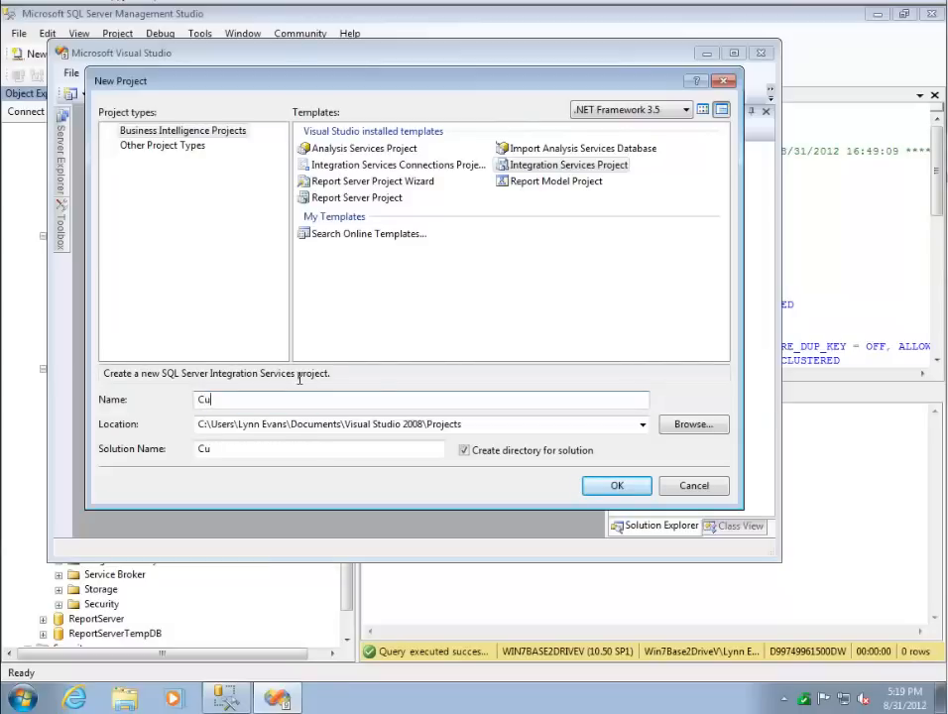
pyautogui.write('rrency Load')
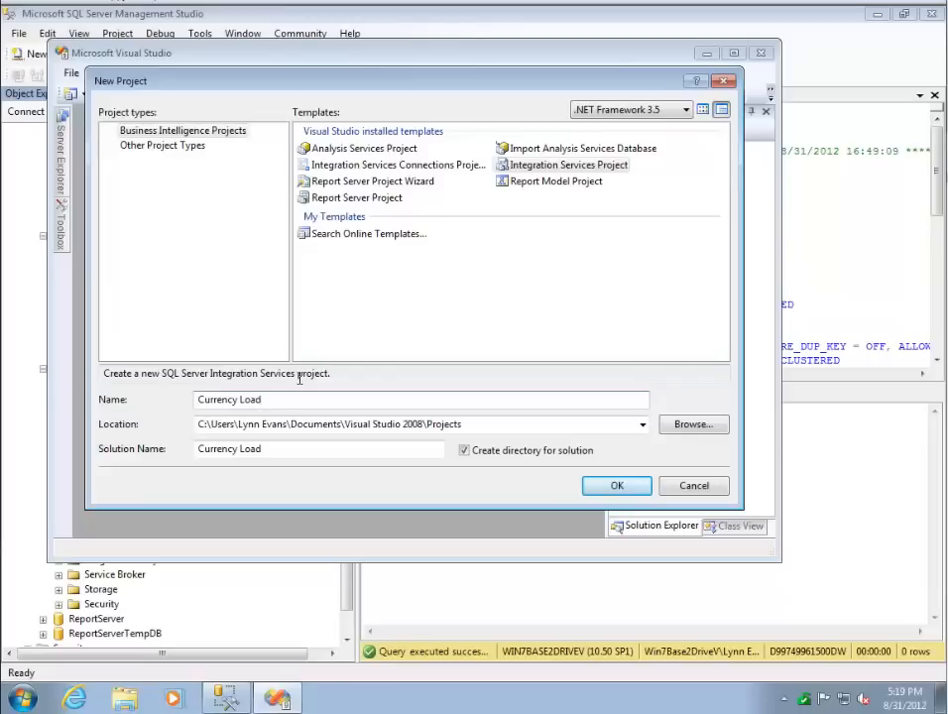
pyautogui.click(272, 451)
pyautogui.write('Solution')
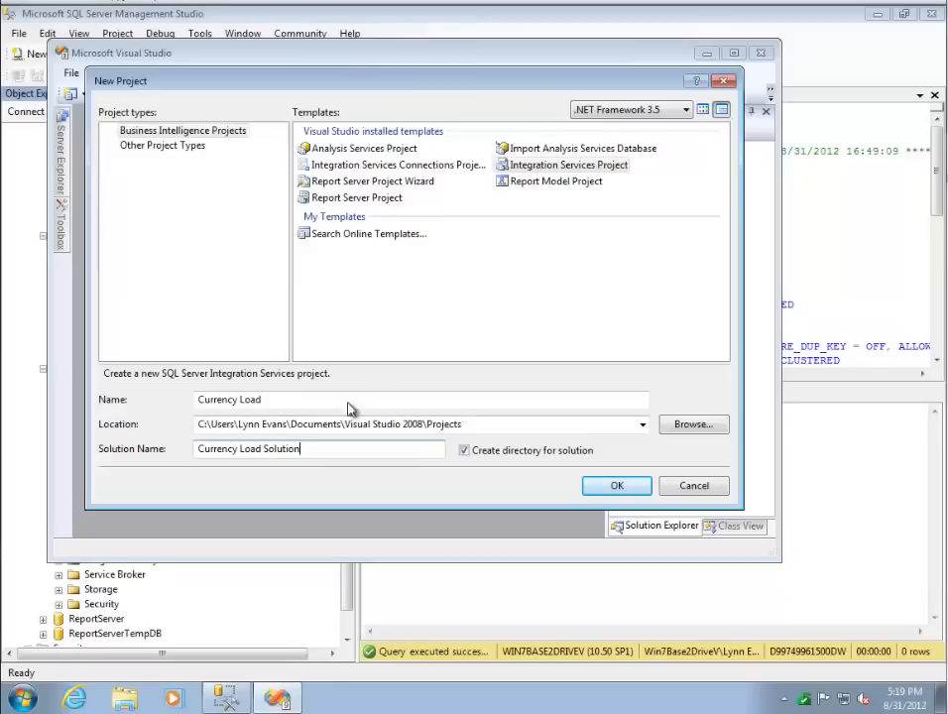
pyautogui.click(614, 490)
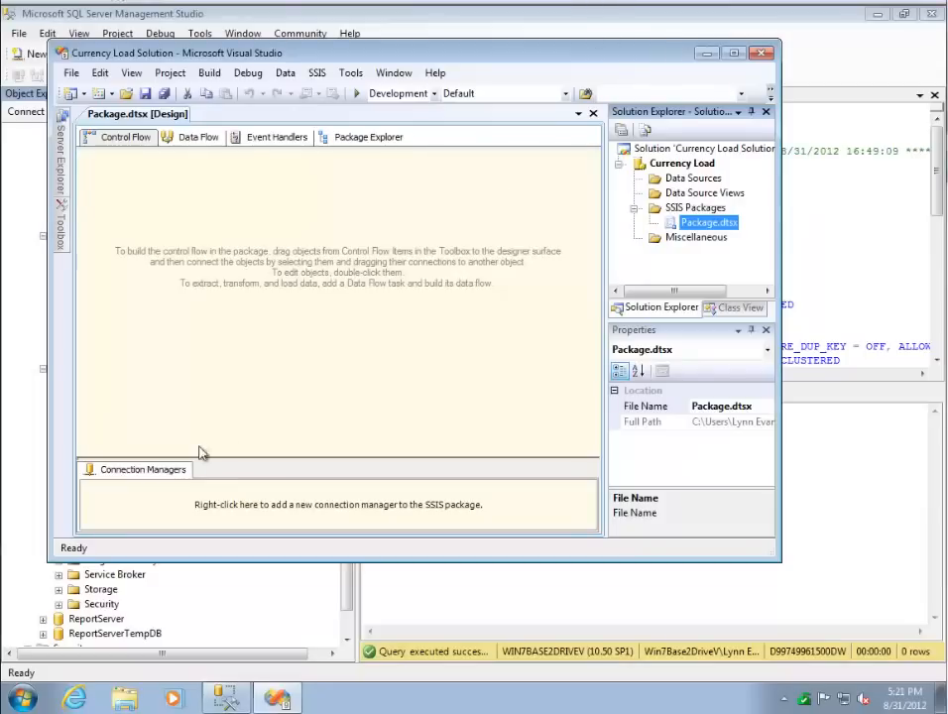
# - Begin a new OLE DB connection for the package and delete both saved data connections from the list
pyautogui.rightClick(347, 508)
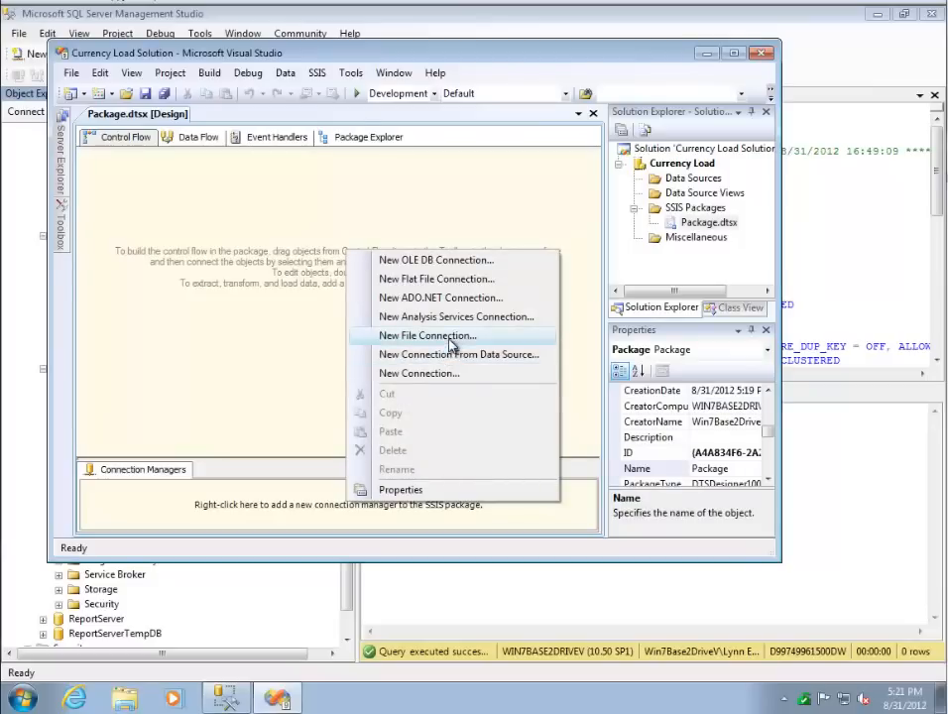
pyautogui.click(460, 260)
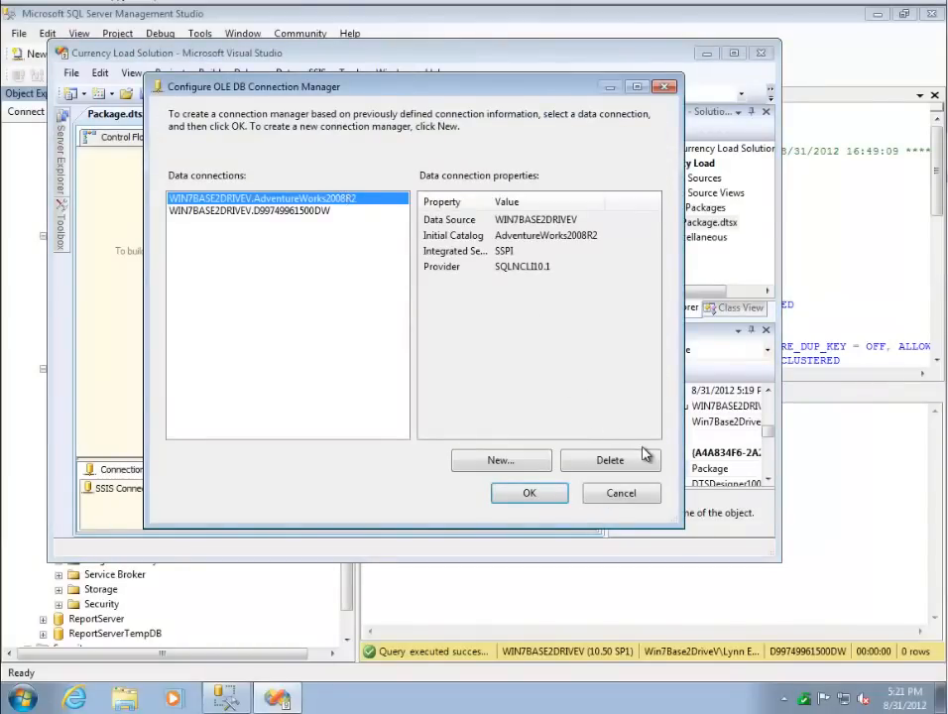
pyautogui.click(610, 460)
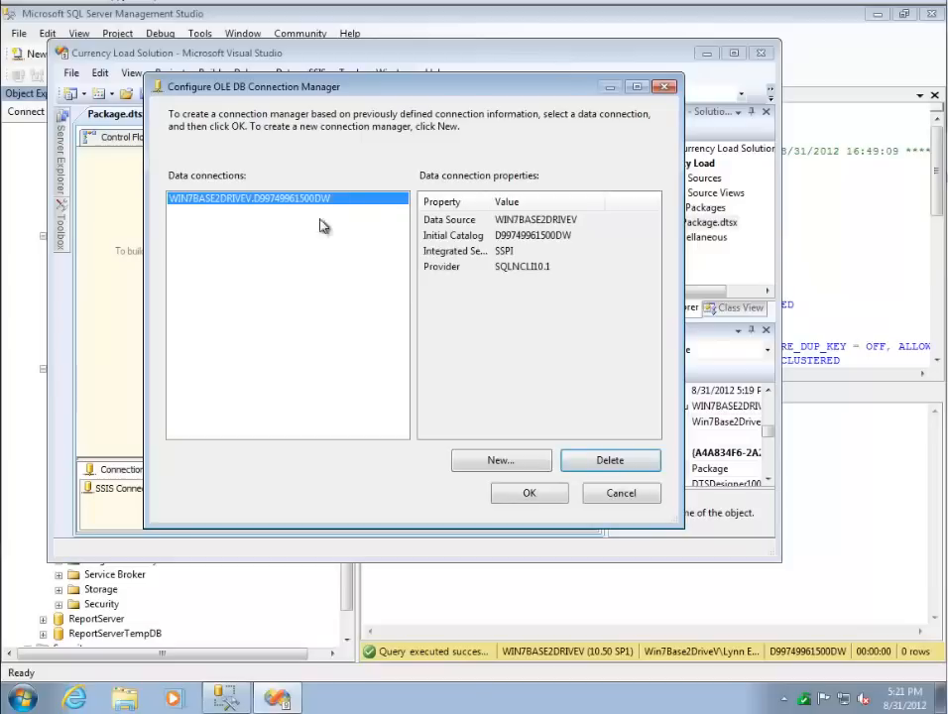
pyautogui.click(606, 461)
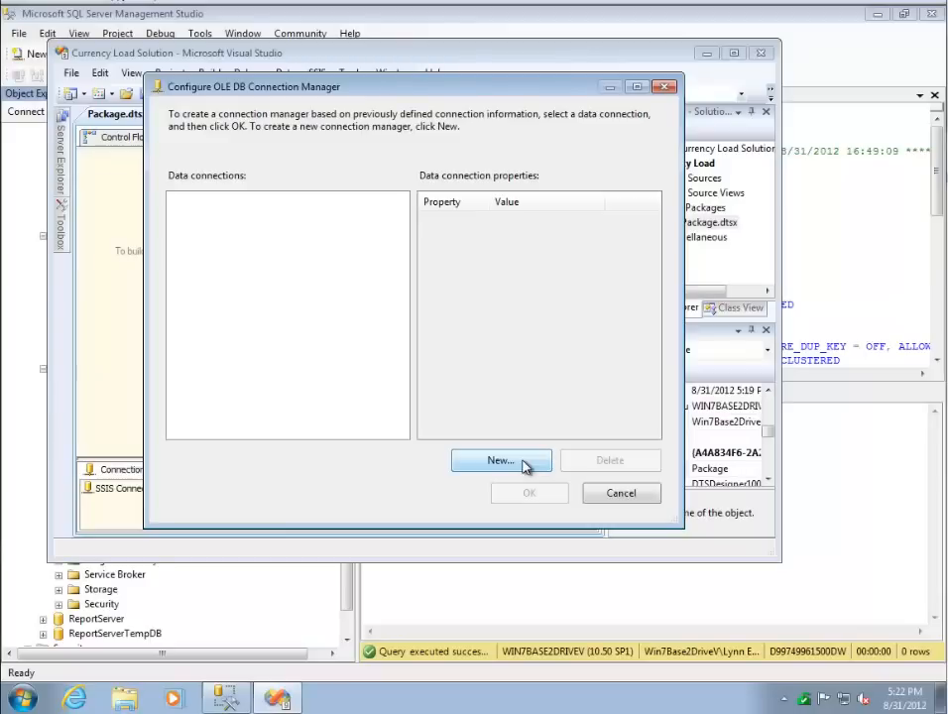
# - Define a new data connection to the AdventureWorks2008R2 database on server WIN7BASE2DRIVEV
pyautogui.click(524, 464)
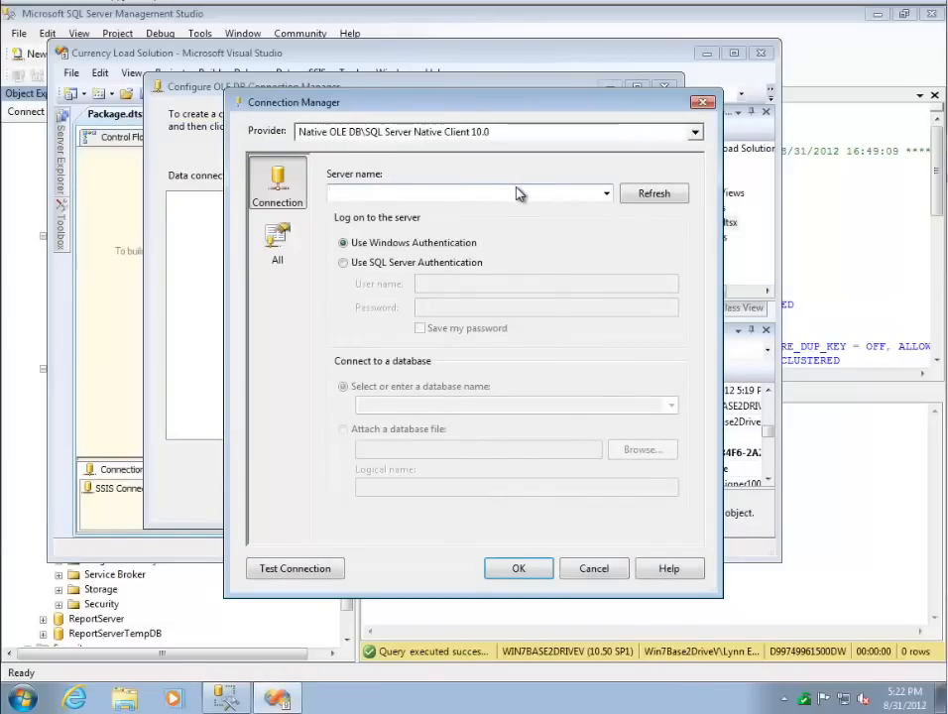
pyautogui.click(606, 193)
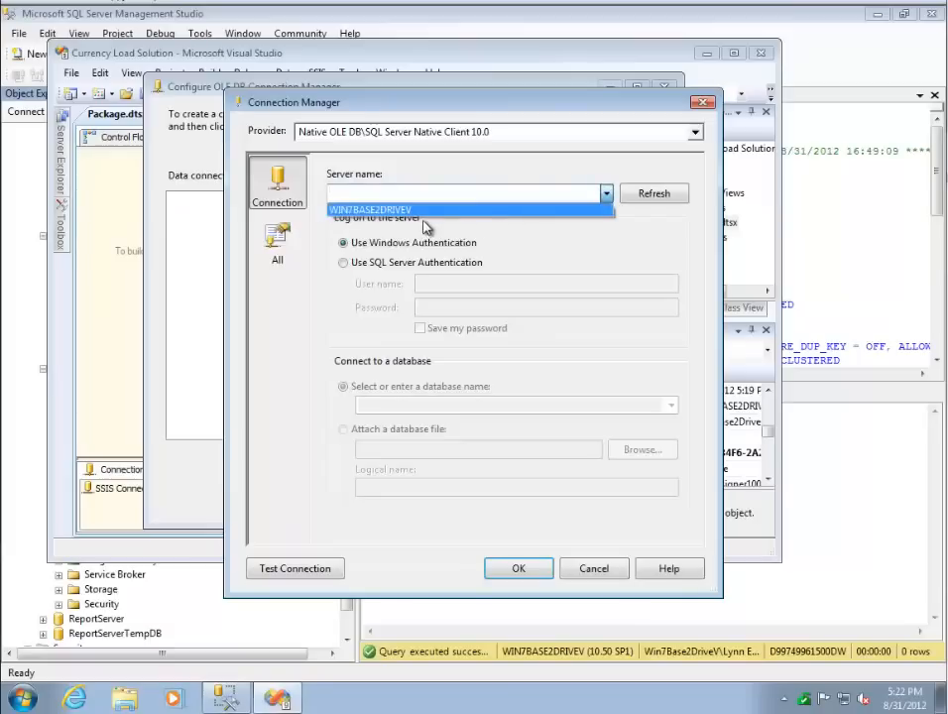
pyautogui.click(424, 210)
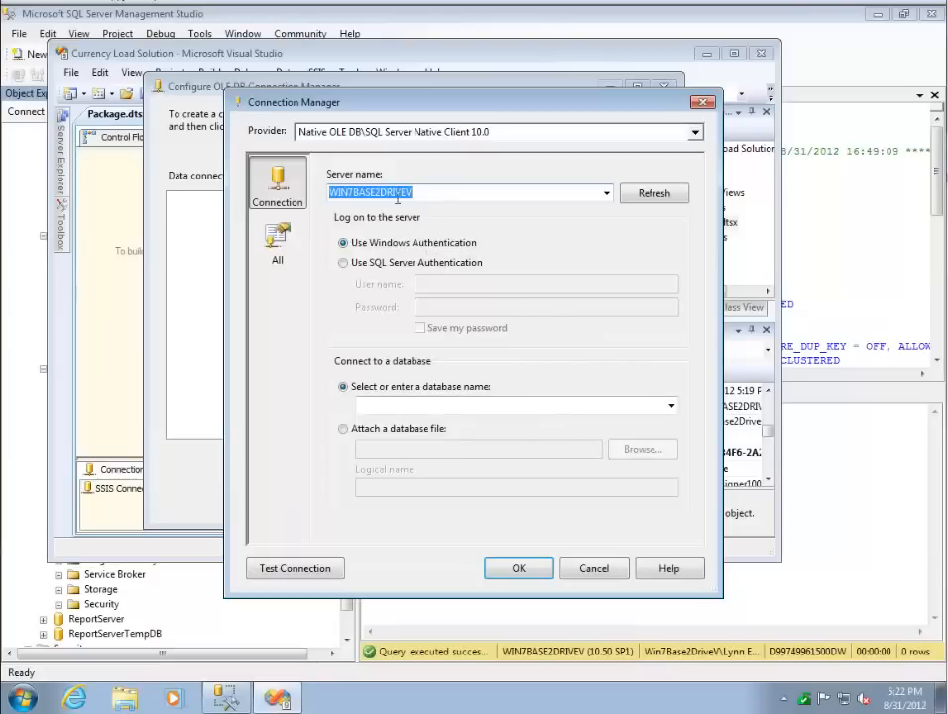
pyautogui.click(670, 407)
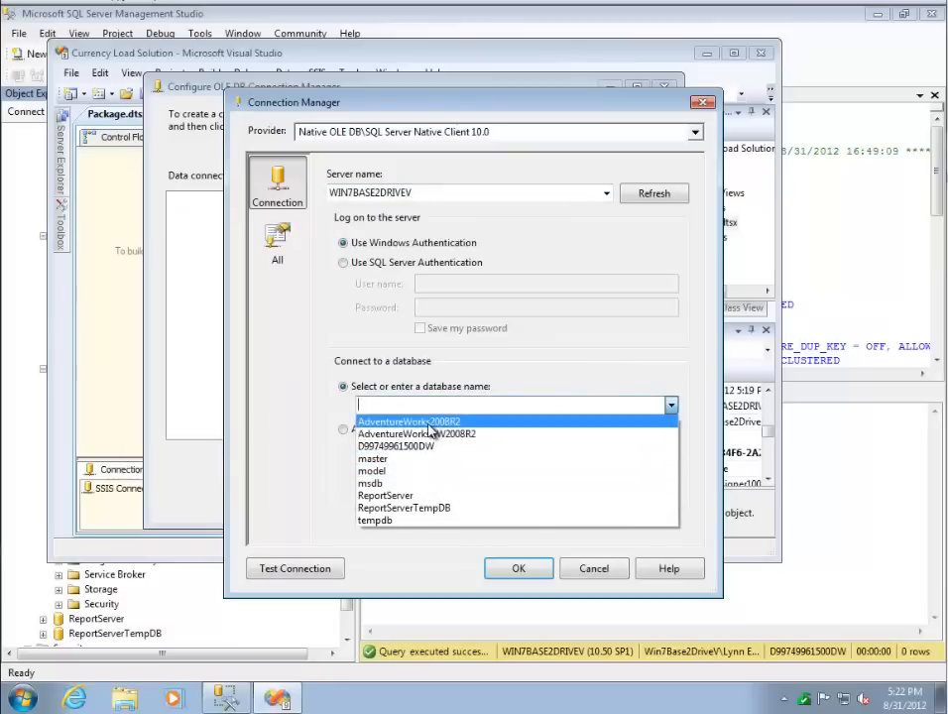
pyautogui.click(431, 428)
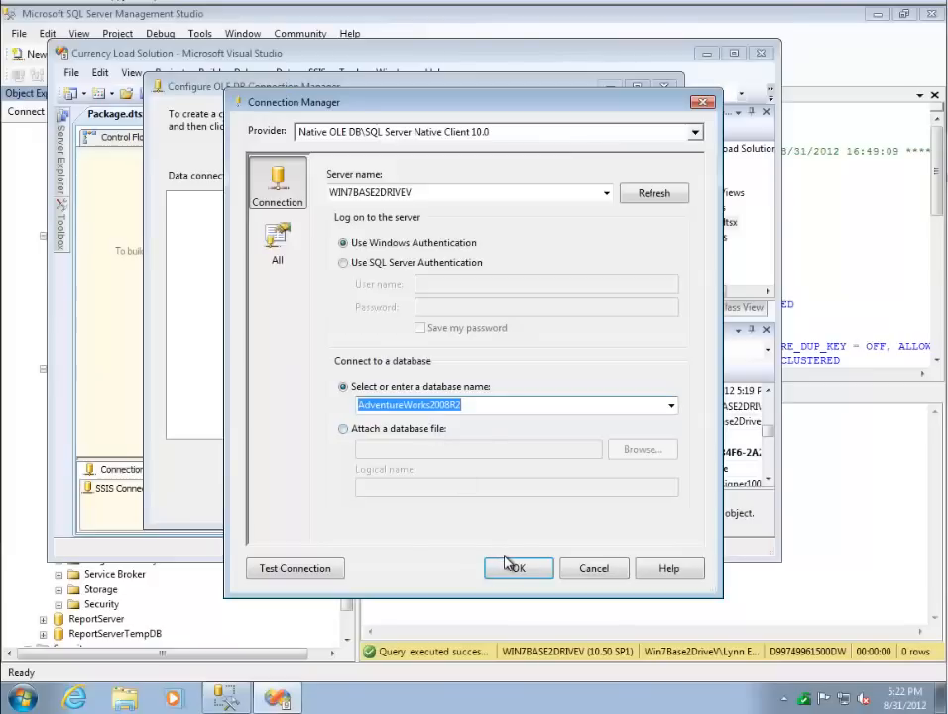
# - Test the AdventureWorks2008R2 connection and add it to the package's connection managers
pyautogui.click(320, 579)
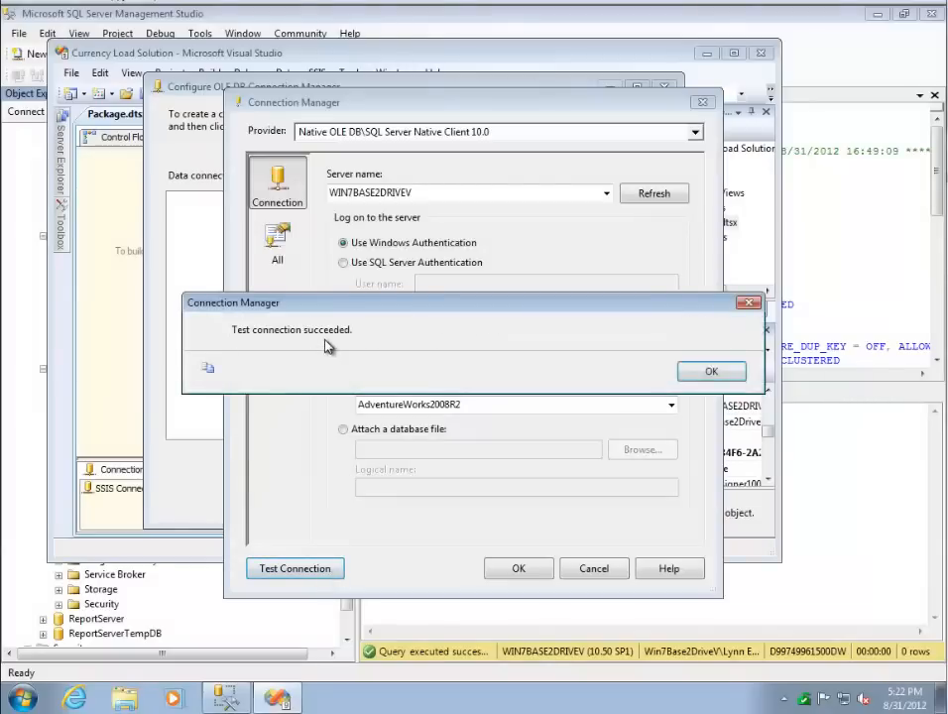
pyautogui.click(684, 373)
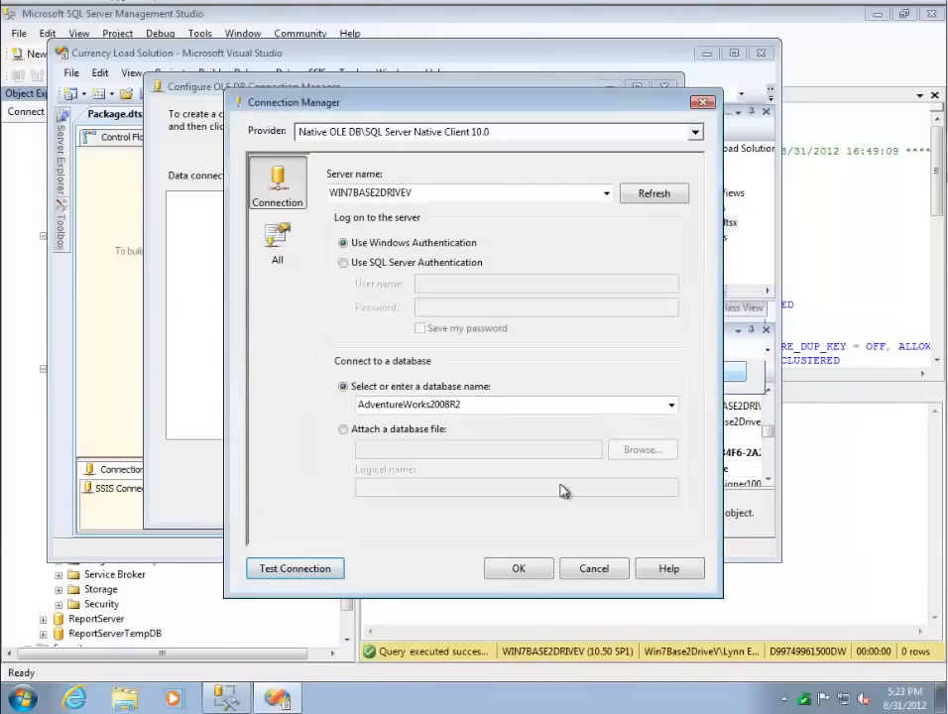
pyautogui.click(515, 569)
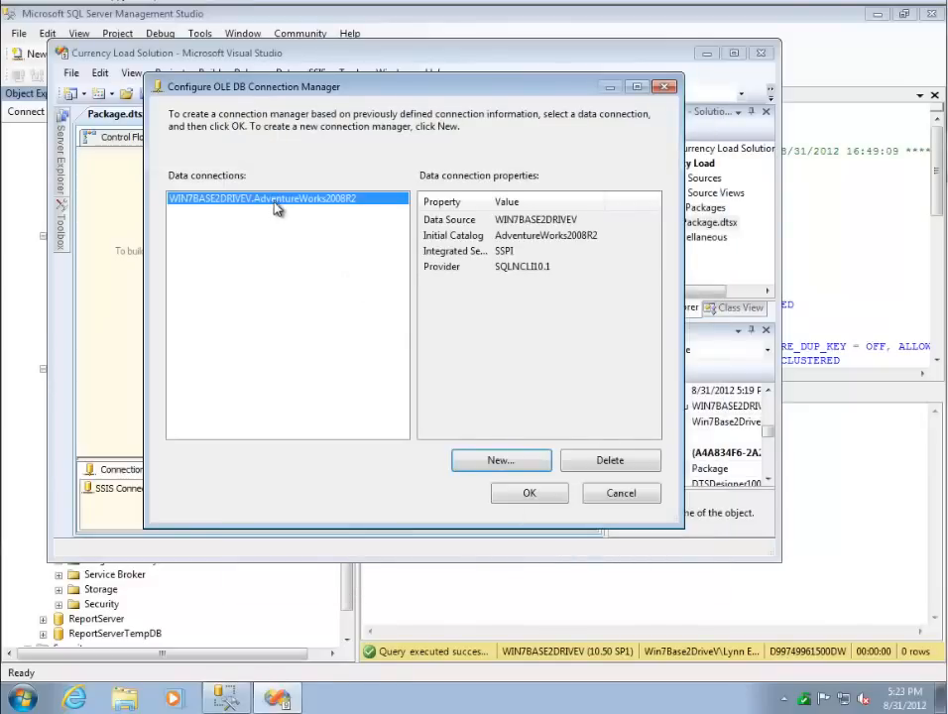
pyautogui.click(529, 493)
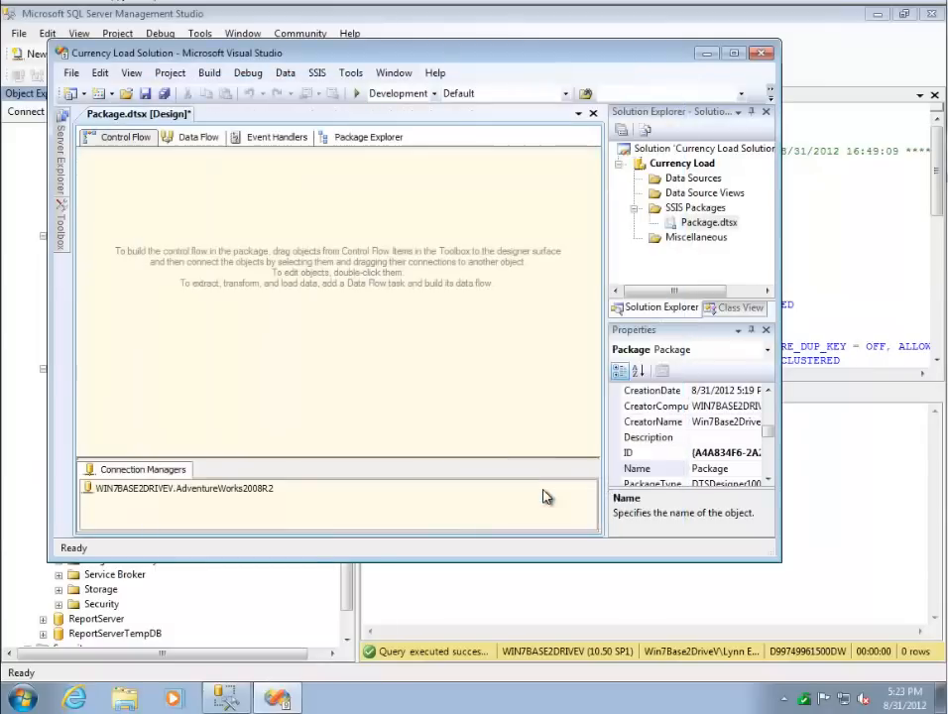
# - Rename the AdventureWorks2008R2 connection manager to Source
pyautogui.click(198, 488)
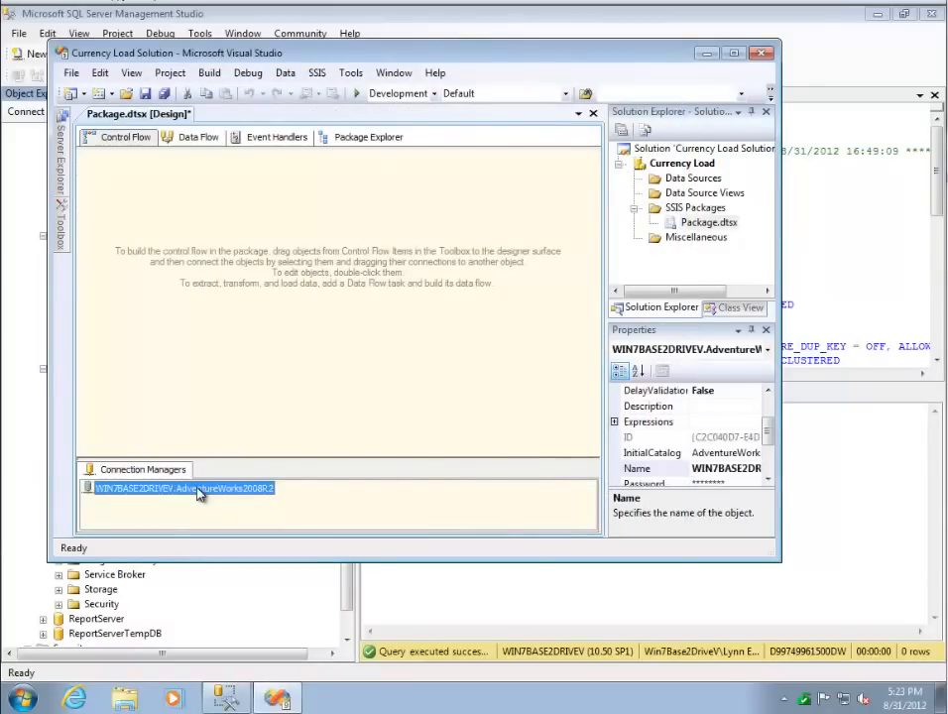
pyautogui.rightClick(198, 489)
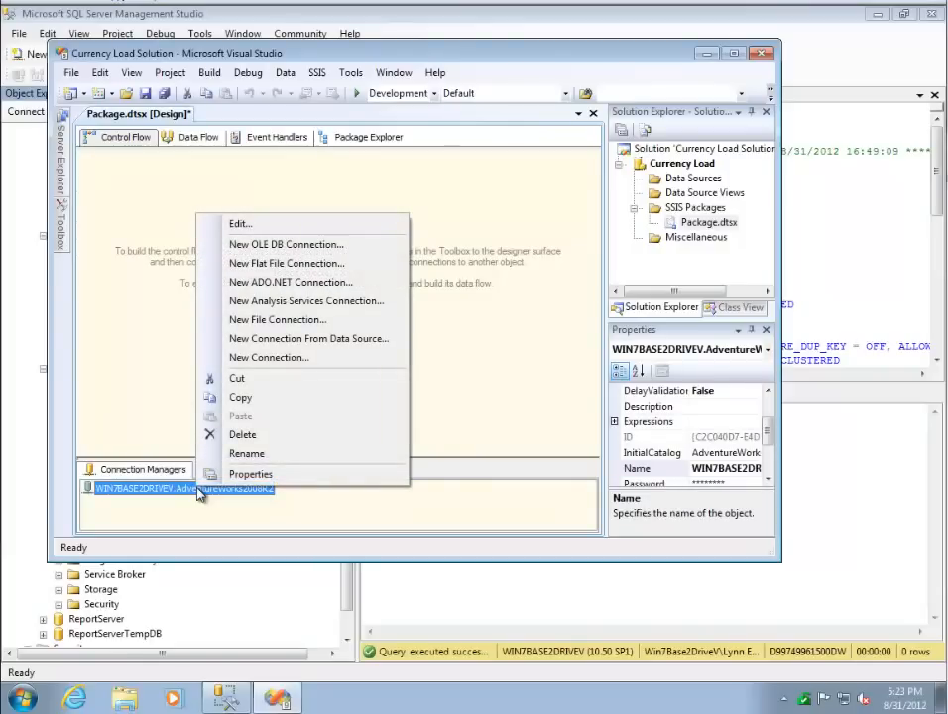
pyautogui.click(246, 453)
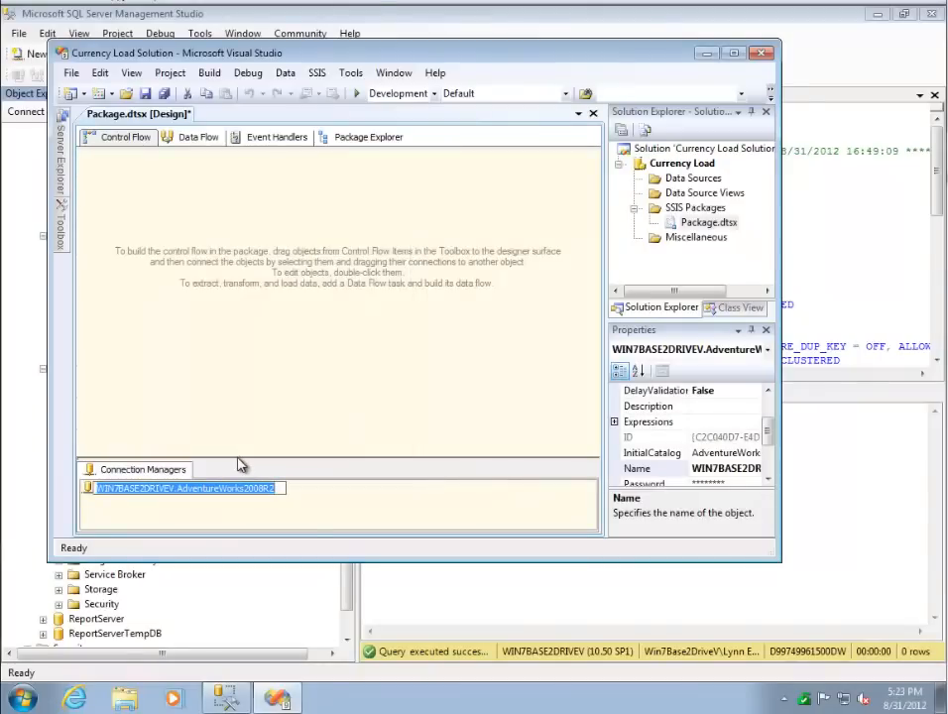
pyautogui.write('Source')
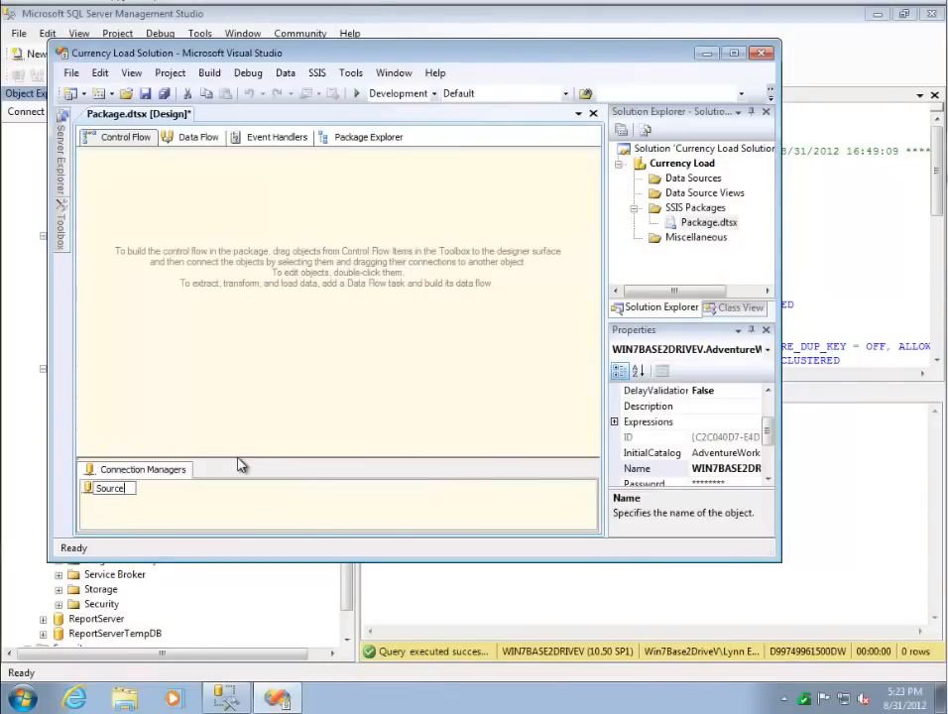
pyautogui.press('Return')
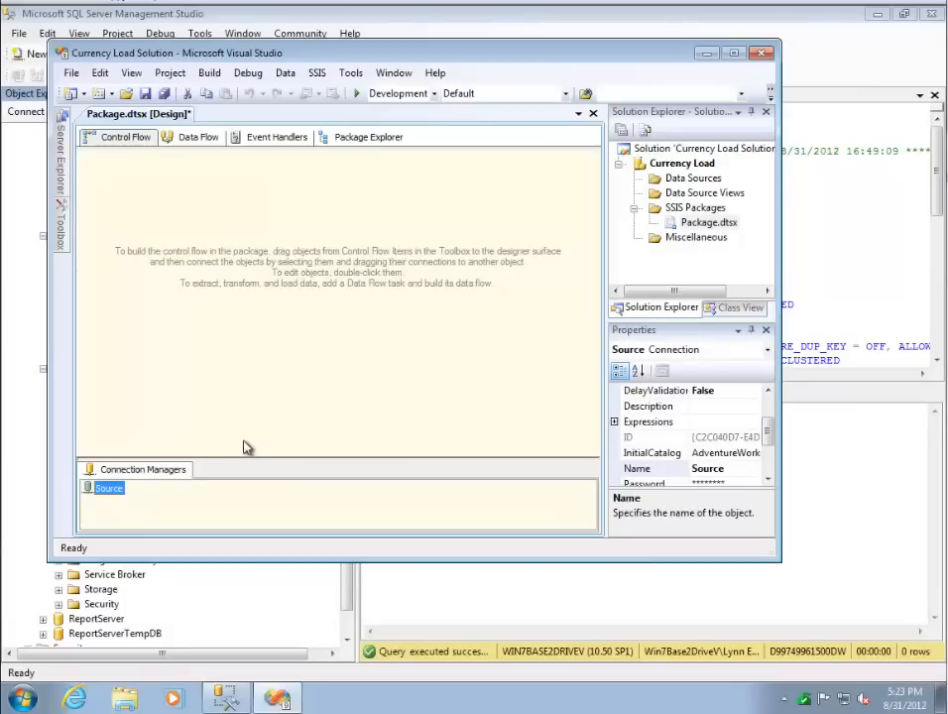
pyautogui.rightClick(180, 492)
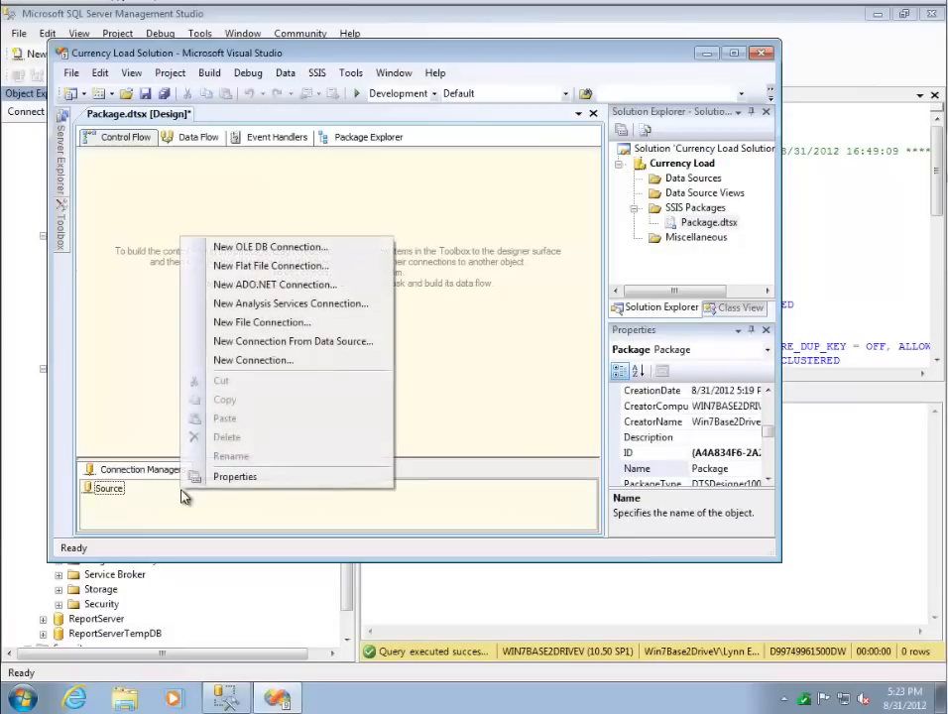
pyautogui.click(267, 249)
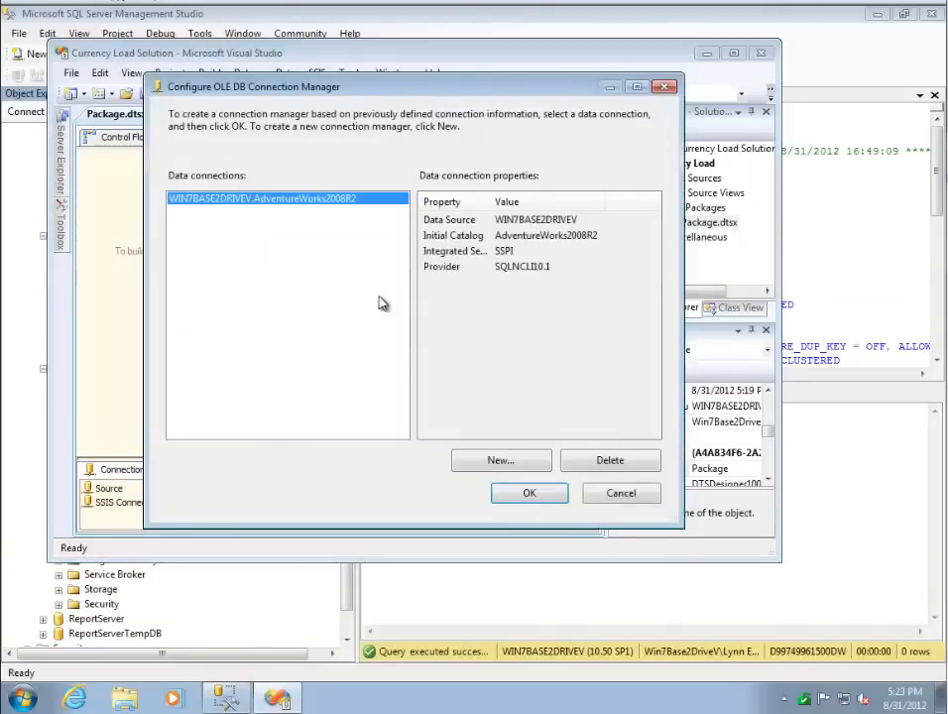
pyautogui.click(484, 462)
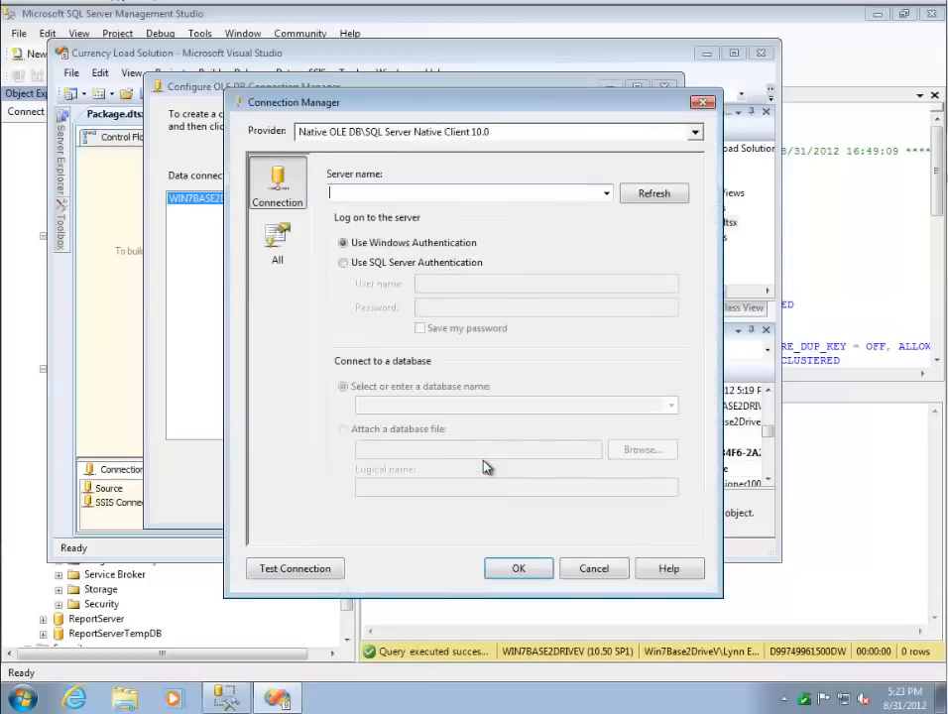
pyautogui.click(606, 194)
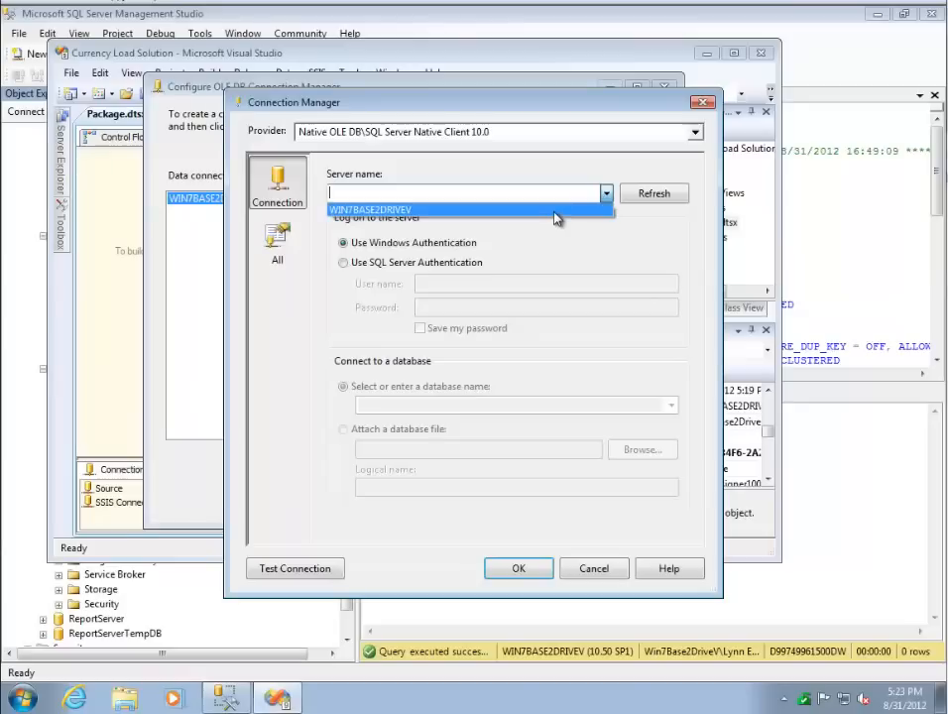
pyautogui.click(554, 211)
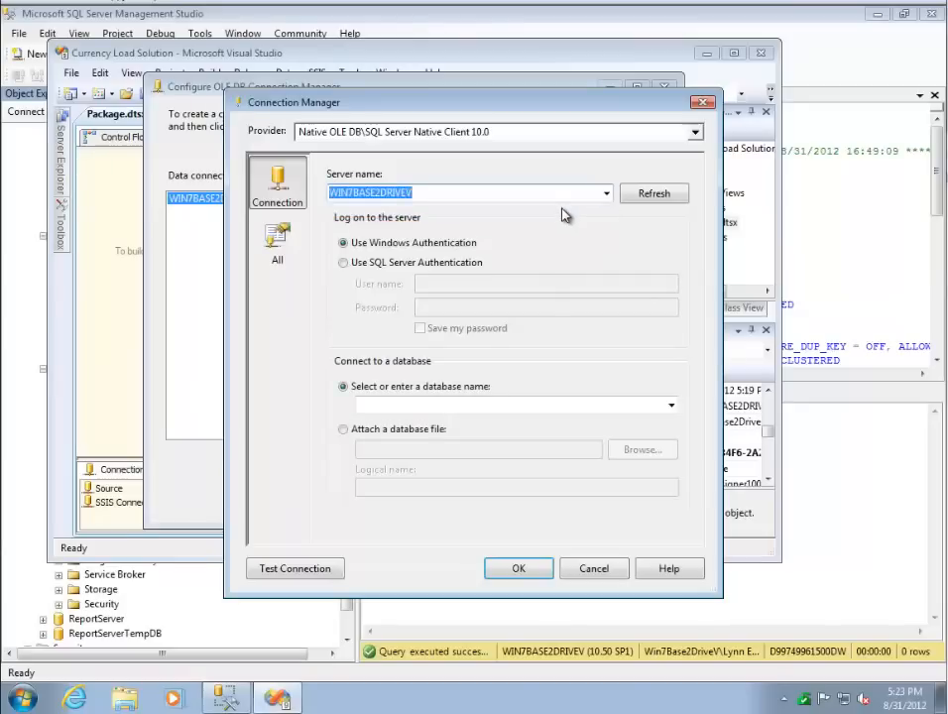
pyautogui.click(671, 406)
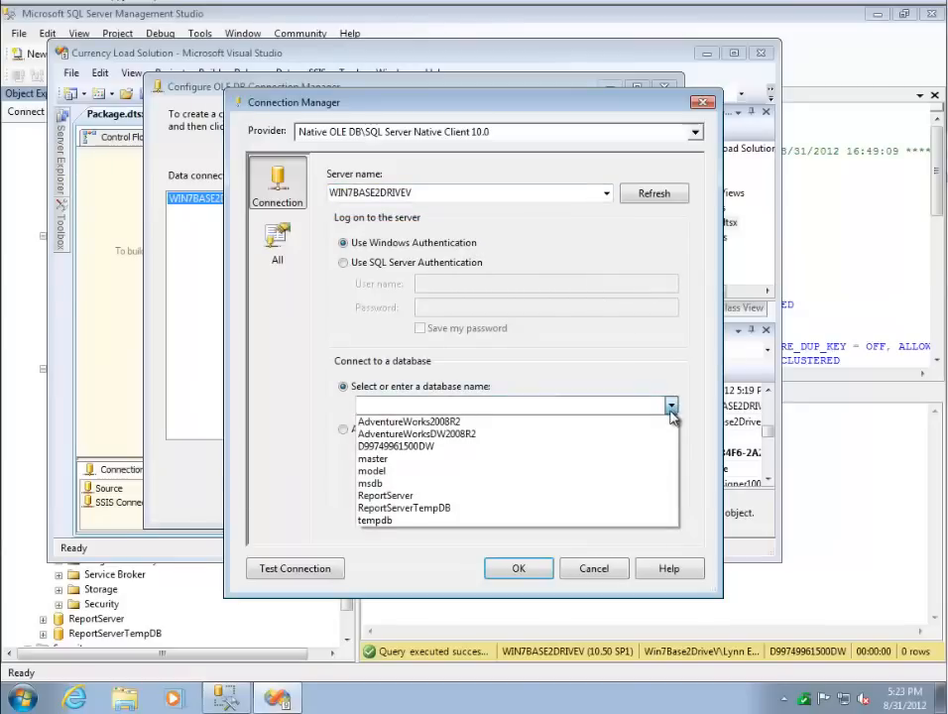
pyautogui.click(466, 447)
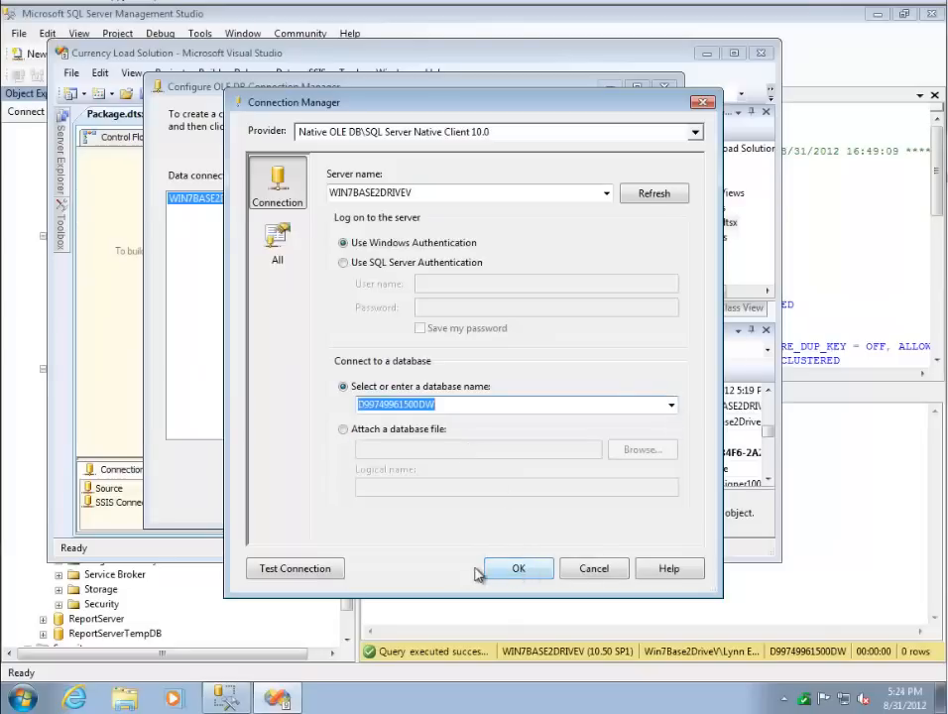
pyautogui.click(335, 569)
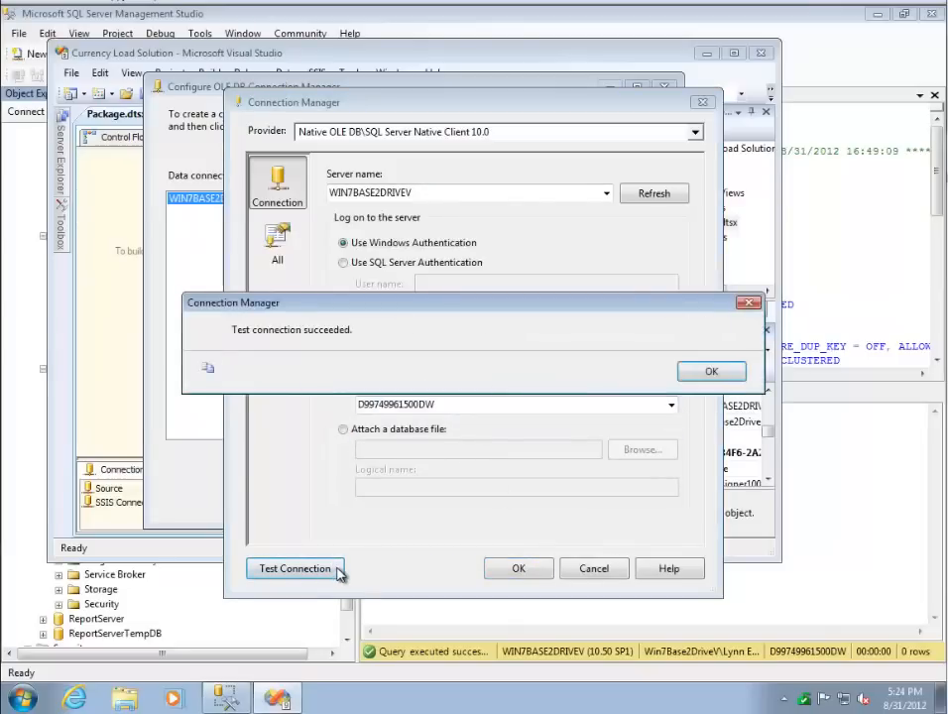
pyautogui.click(694, 373)
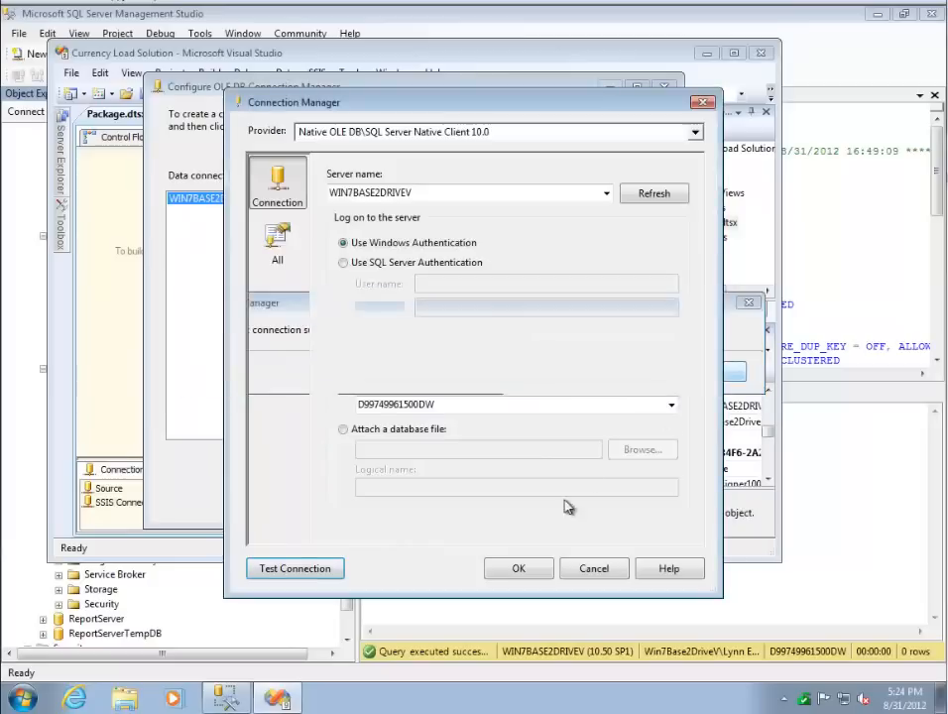
pyautogui.click(520, 569)
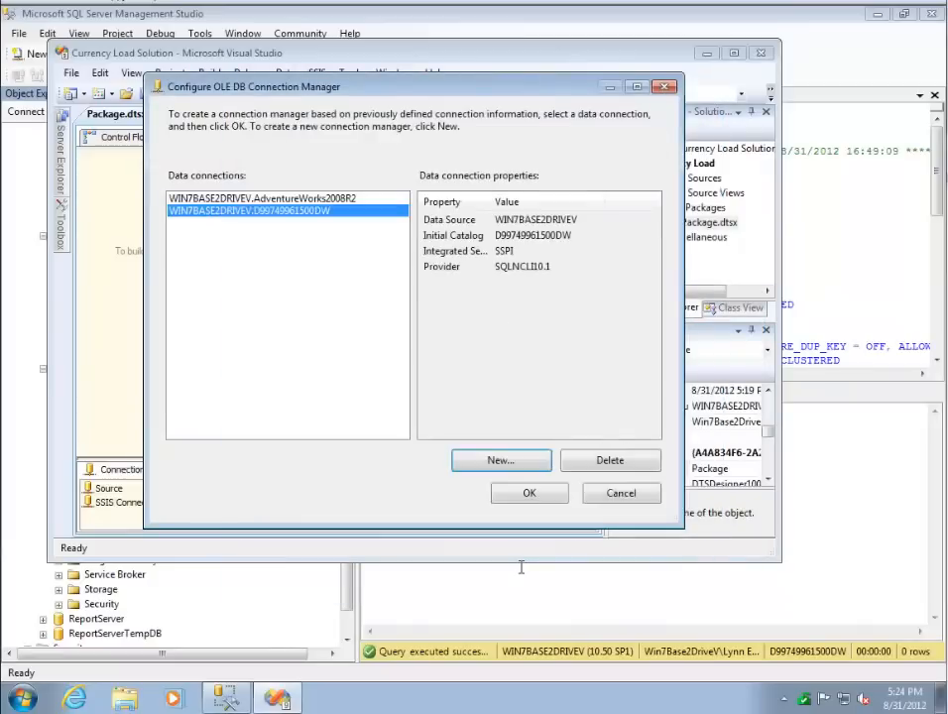
pyautogui.click(518, 499)
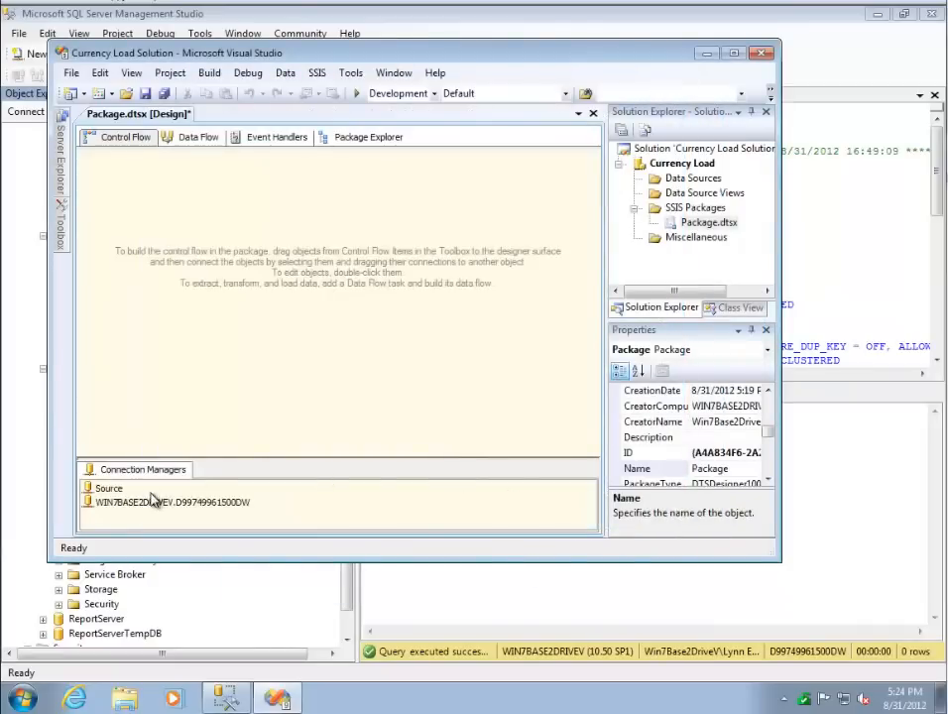
pyautogui.click(168, 505)
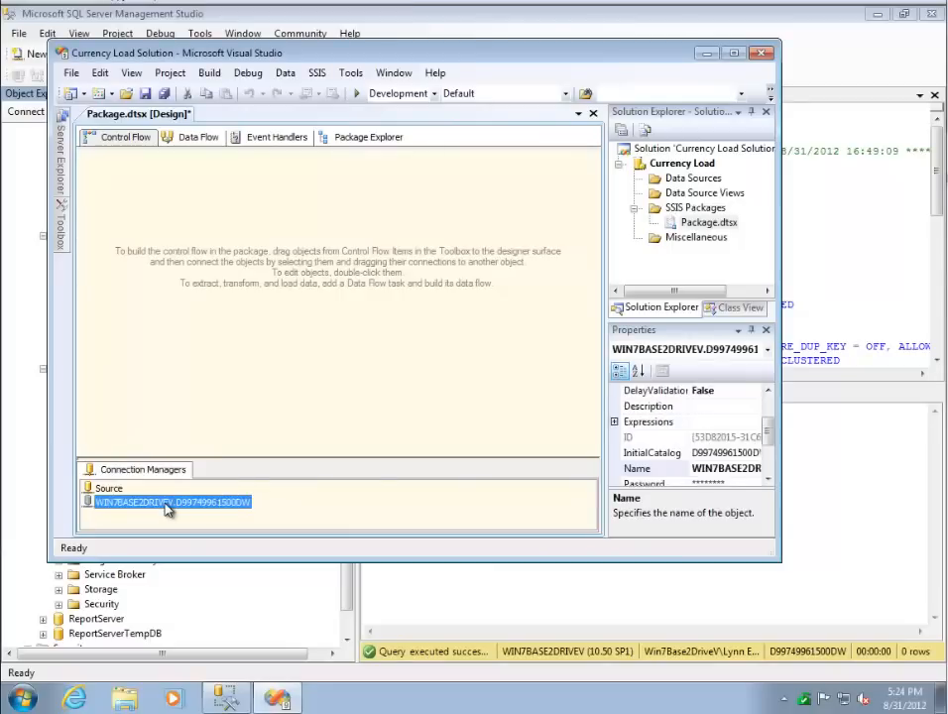
pyautogui.rightClick(168, 505)
pyautogui.click(208, 470)
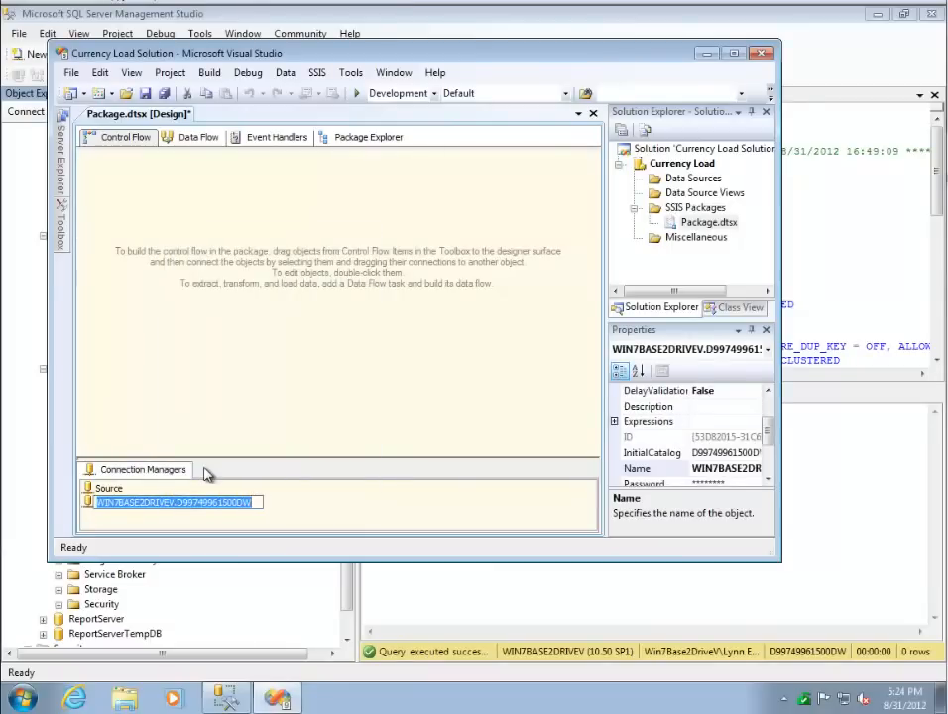
pyautogui.write('Desti')
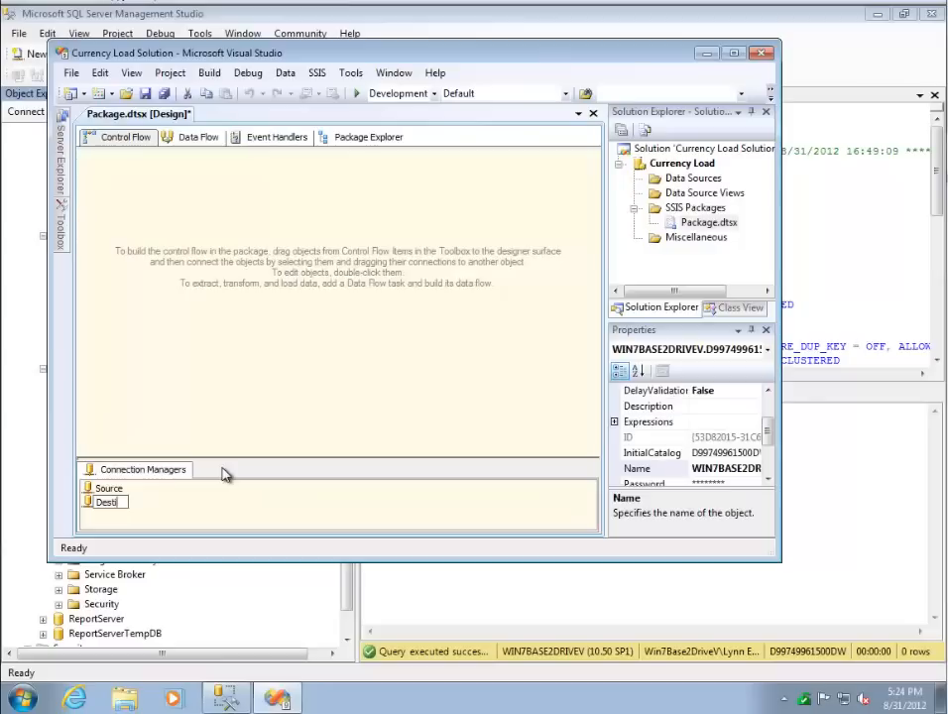
pyautogui.write('nation')
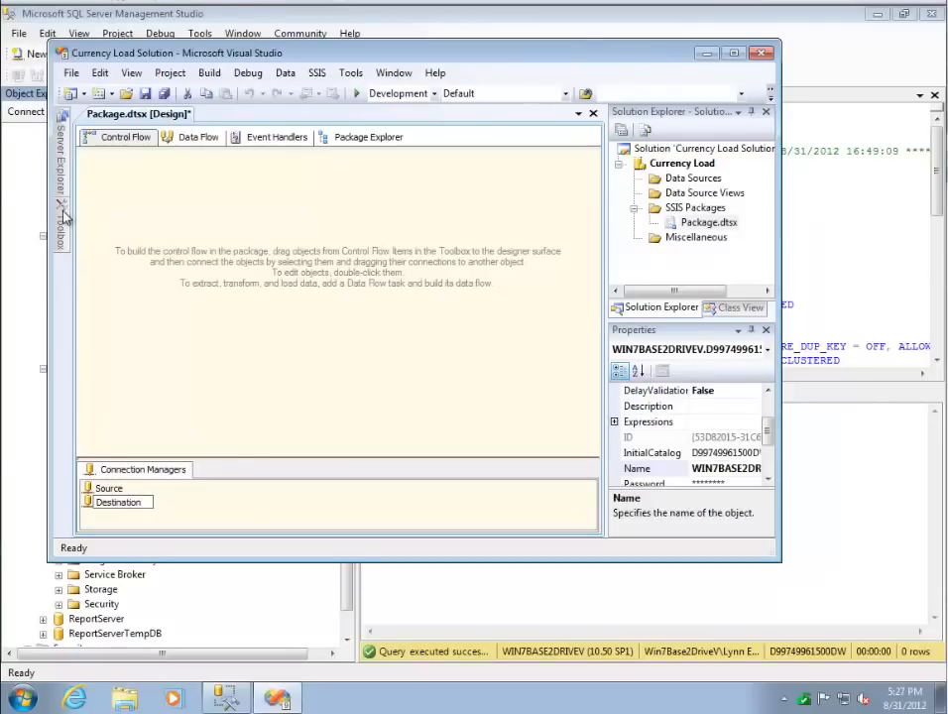
# - Add a Data Flow Task to the package's control flow
pyautogui.click(62, 213)
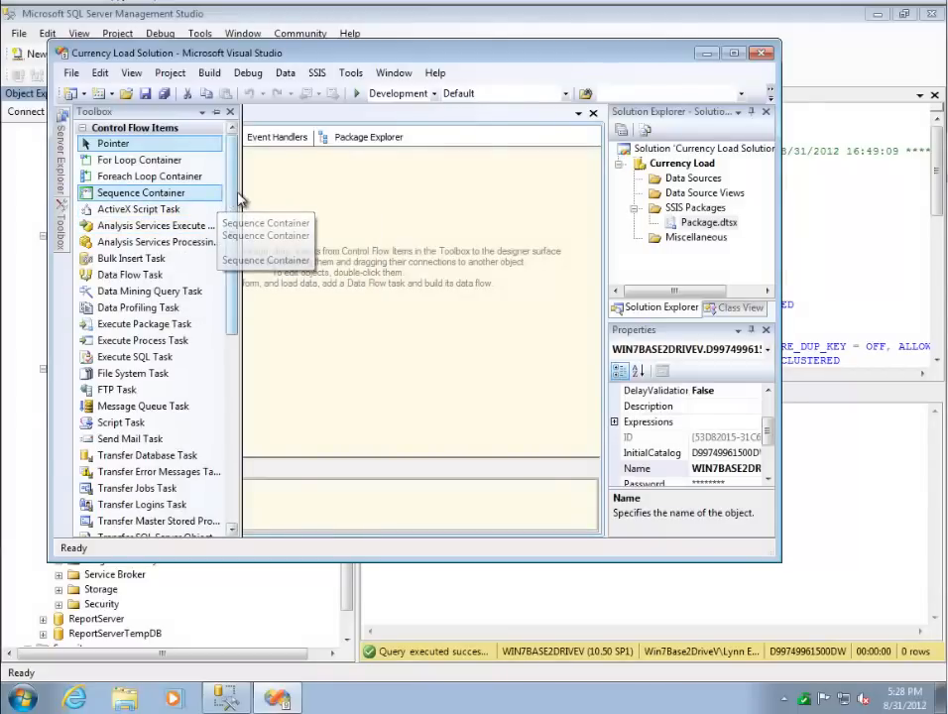
pyautogui.scroll(-2, 238, 233)
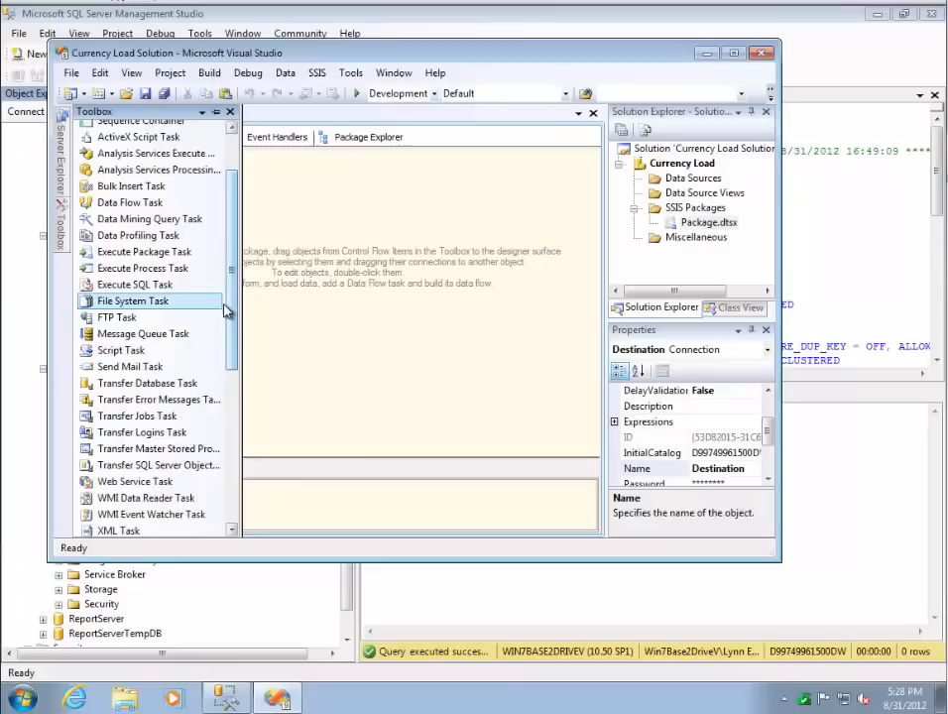
pyautogui.moveTo(233, 342); pyautogui.dragTo(223, 274)
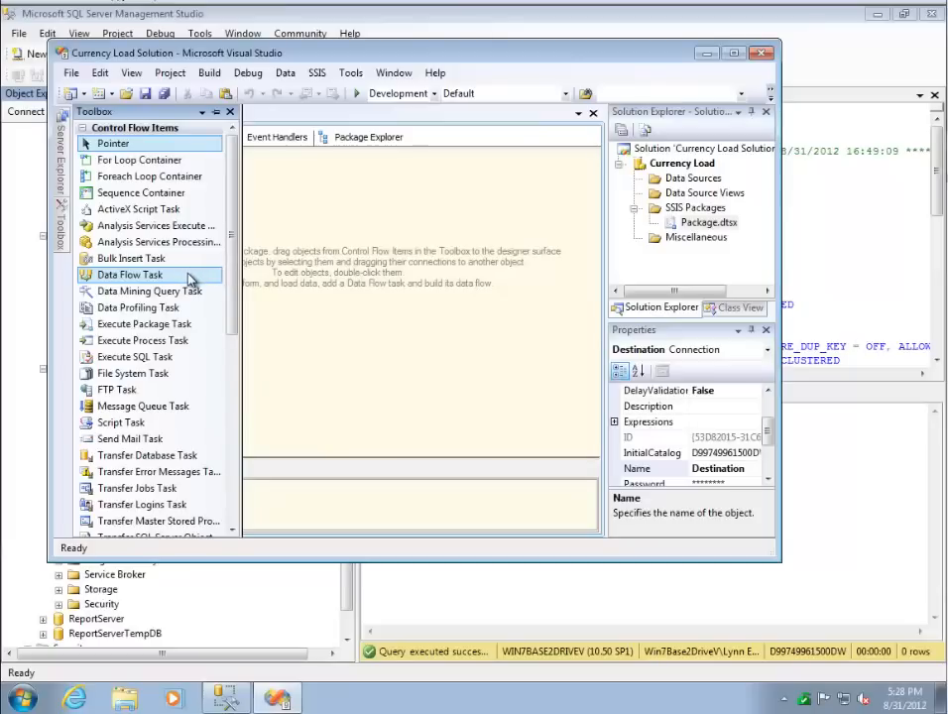
pyautogui.moveTo(192, 281); pyautogui.dragTo(340, 222)
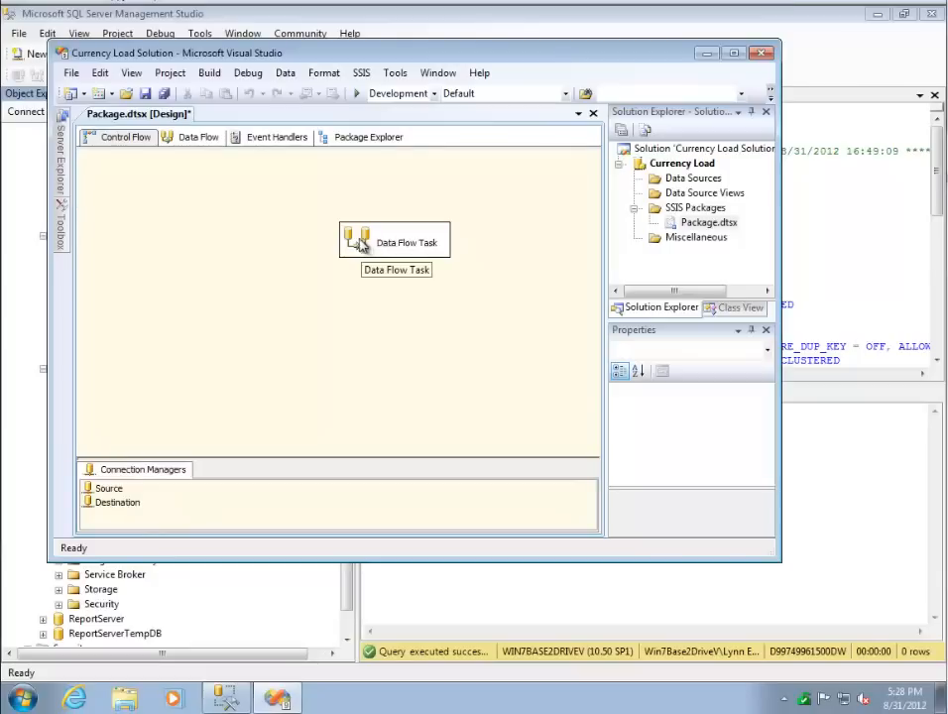
# - Open the Data Flow Task's design surface and place an OLE DB Source near its upper middle
pyautogui.click(204, 138)
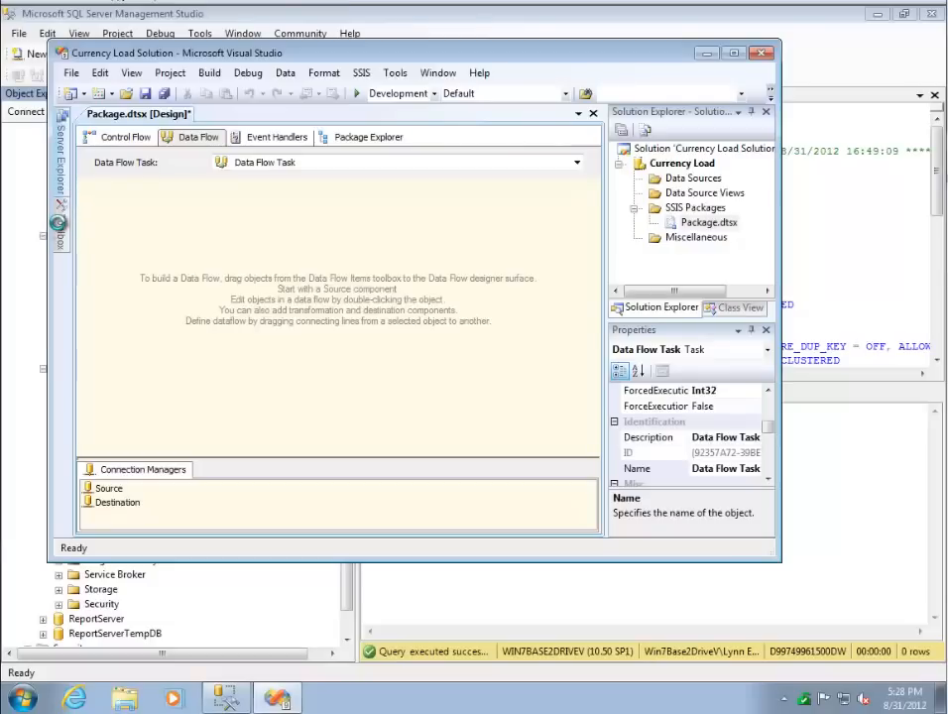
pyautogui.moveTo(61, 222)
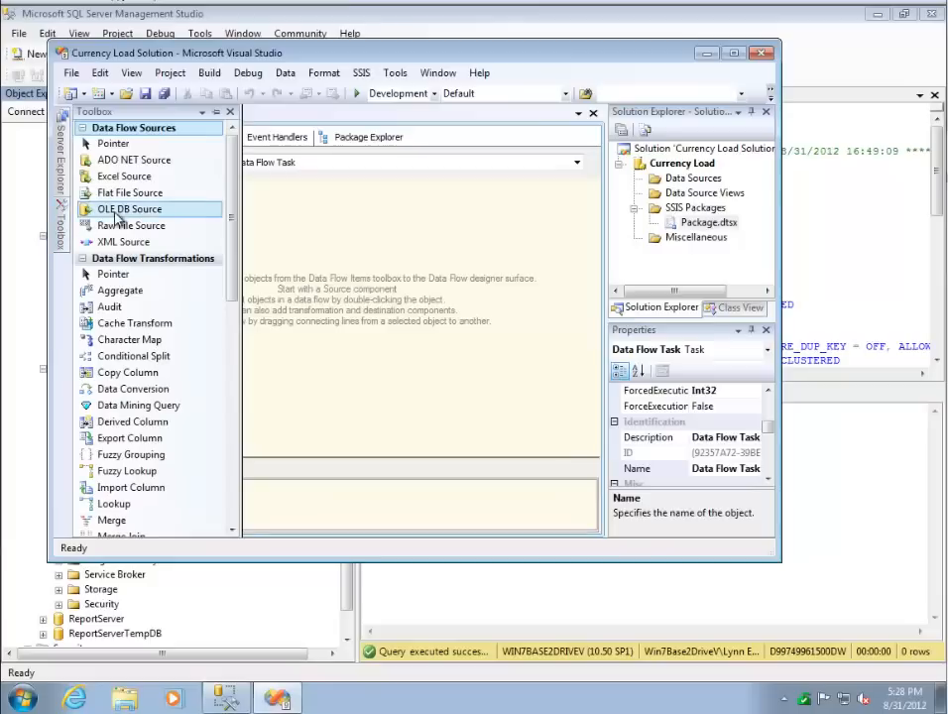
pyautogui.moveTo(117, 218); pyautogui.dragTo(323, 199)
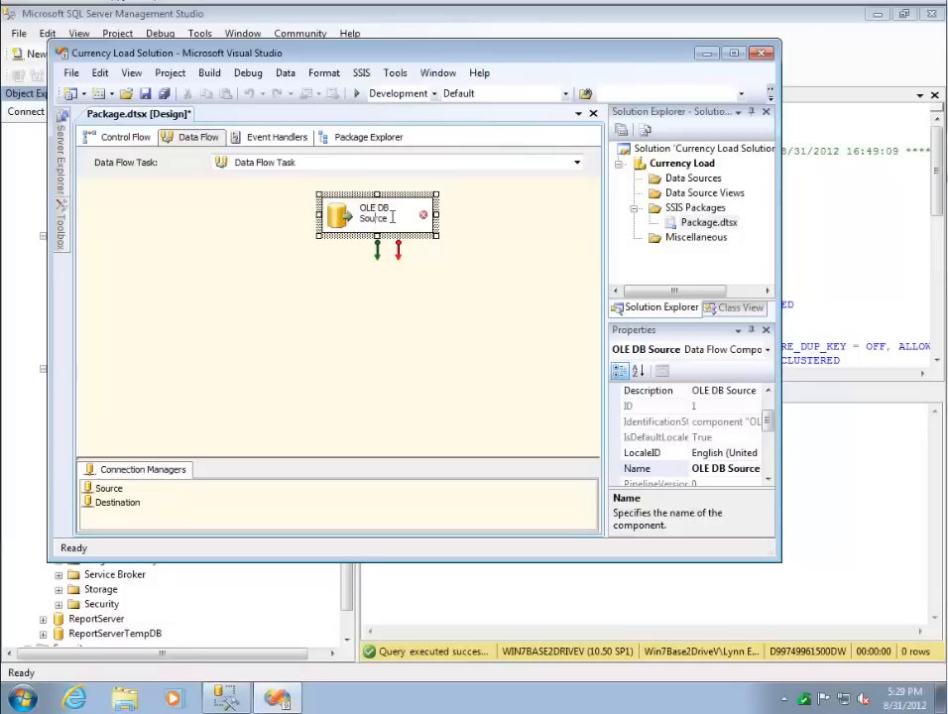
pyautogui.doubleClick(391, 217)
pyautogui.doubleClick(397, 215)
pyautogui.doubleClick(406, 215)
pyautogui.click(398, 200)
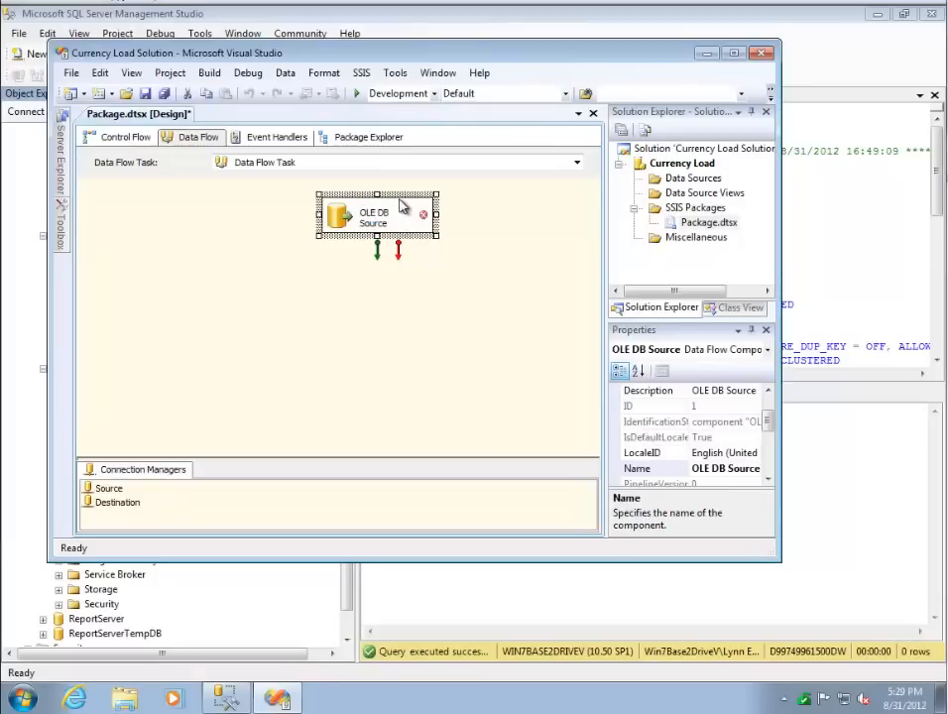
# - Open the OLE DB Source for editing and set its connection manager to Source
pyautogui.doubleClick(422, 205)
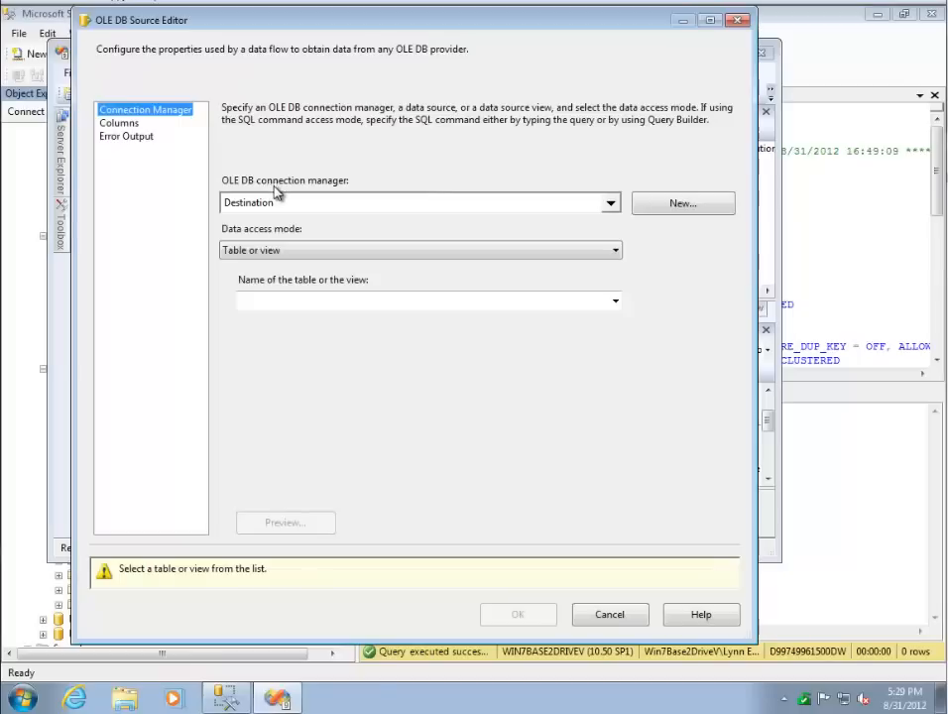
pyautogui.click(609, 205)
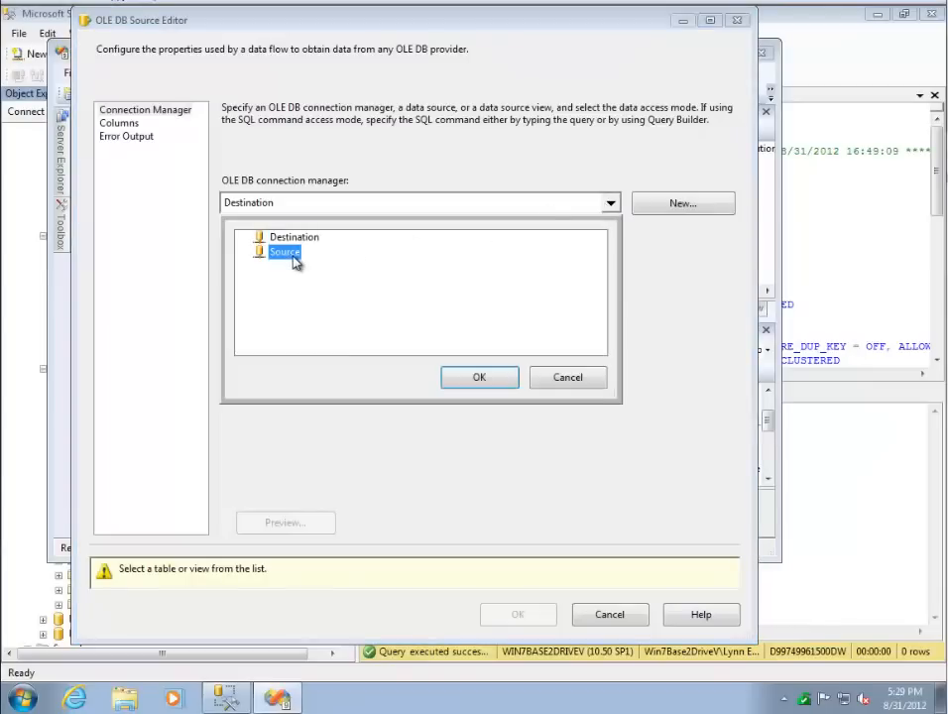
pyautogui.click(479, 379)
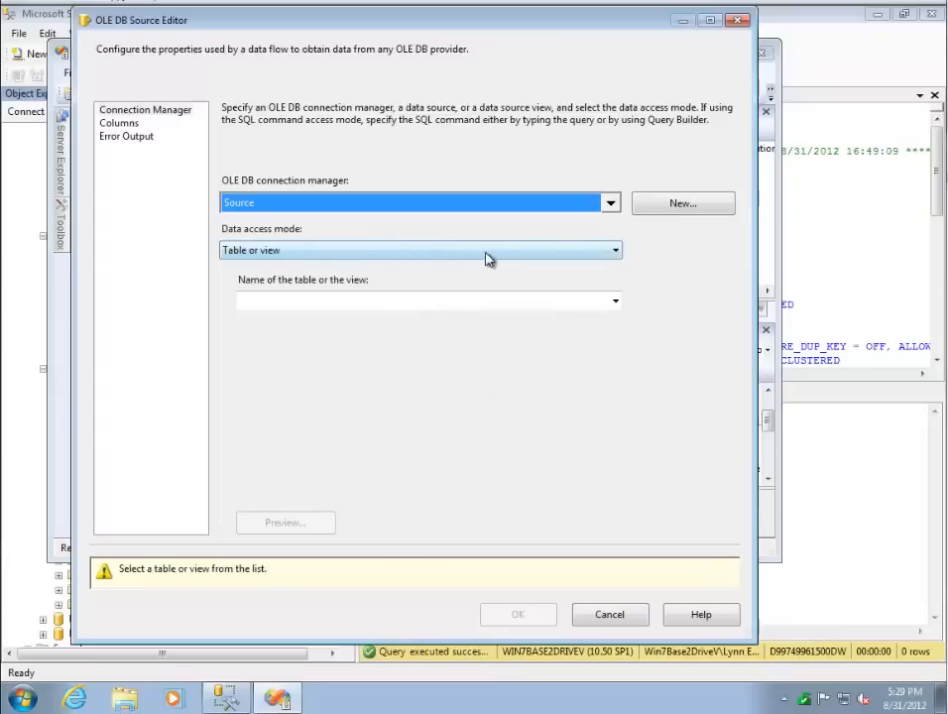
# - Choose [Sales].[Currency] as the table the OLE DB Source reads and accept the source settings
pyautogui.click(616, 299)
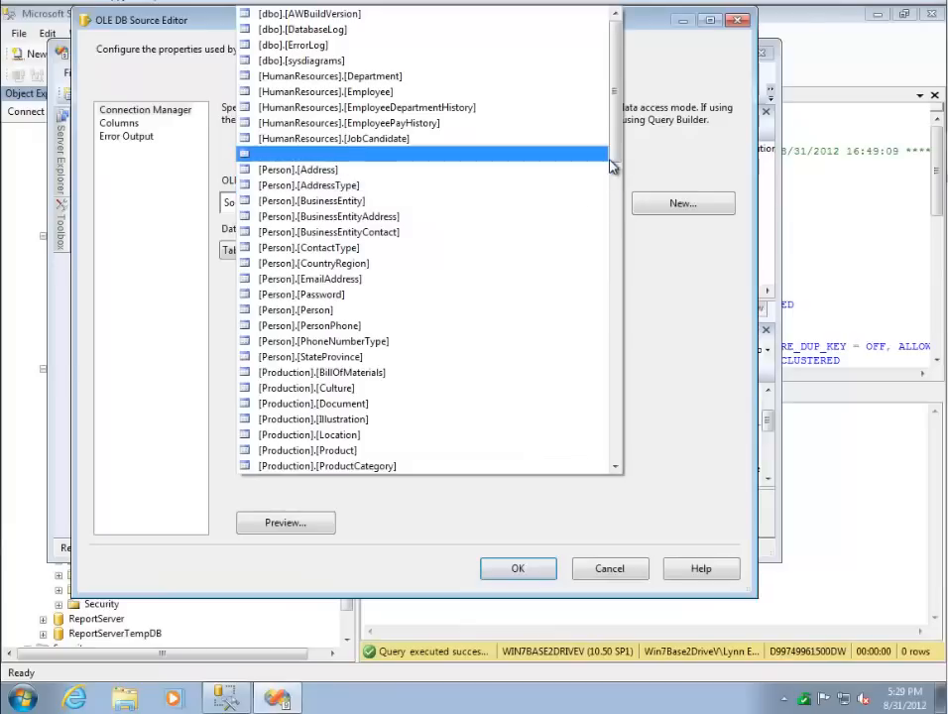
pyautogui.moveTo(613, 171); pyautogui.dragTo(616, 383)
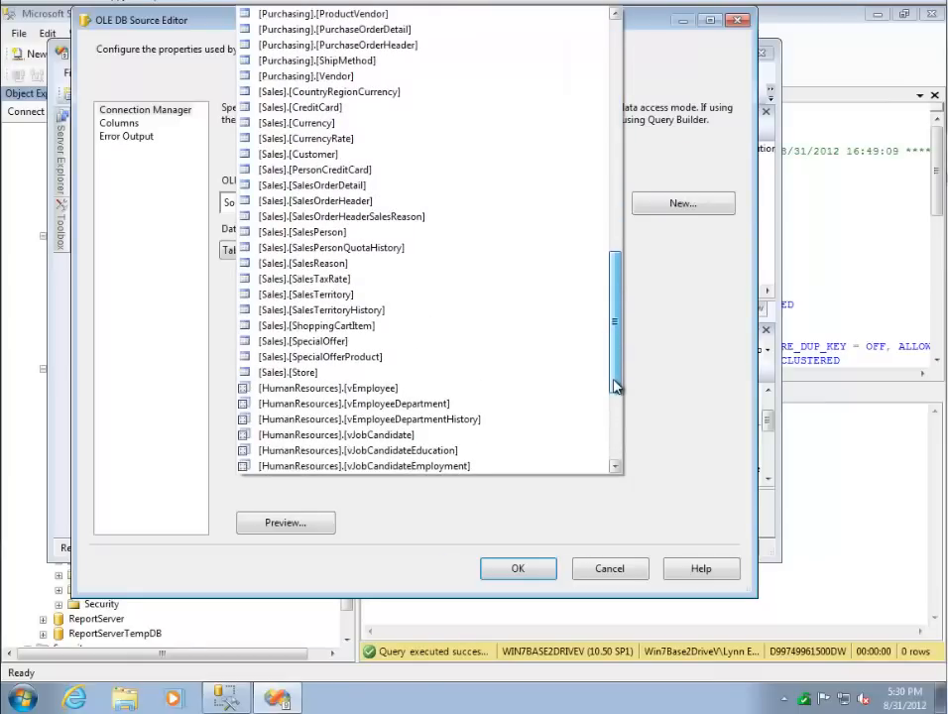
pyautogui.click(307, 107)
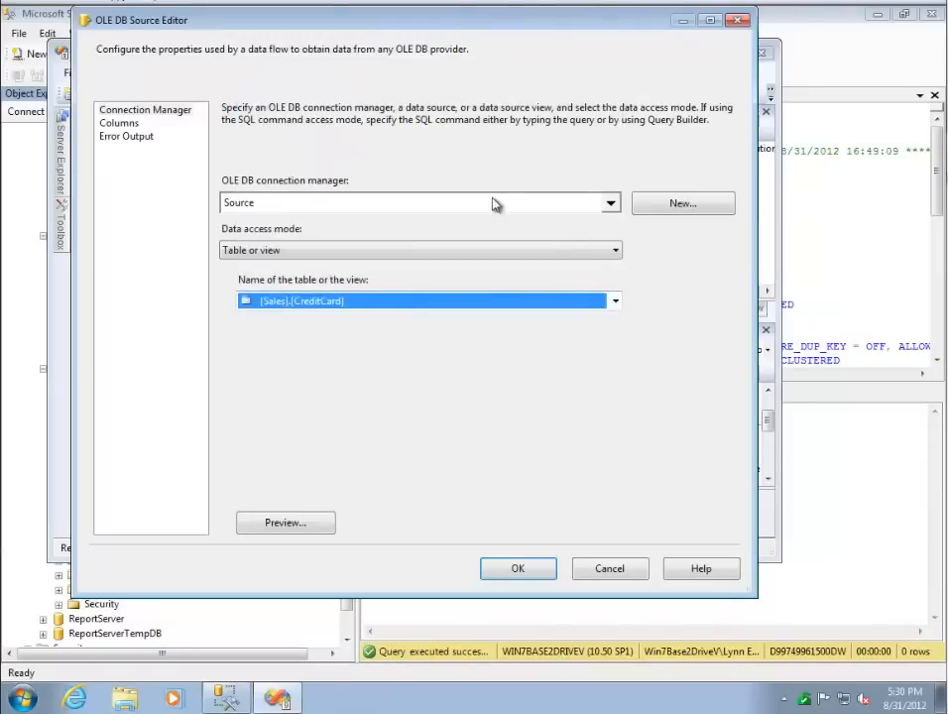
pyautogui.click(612, 300)
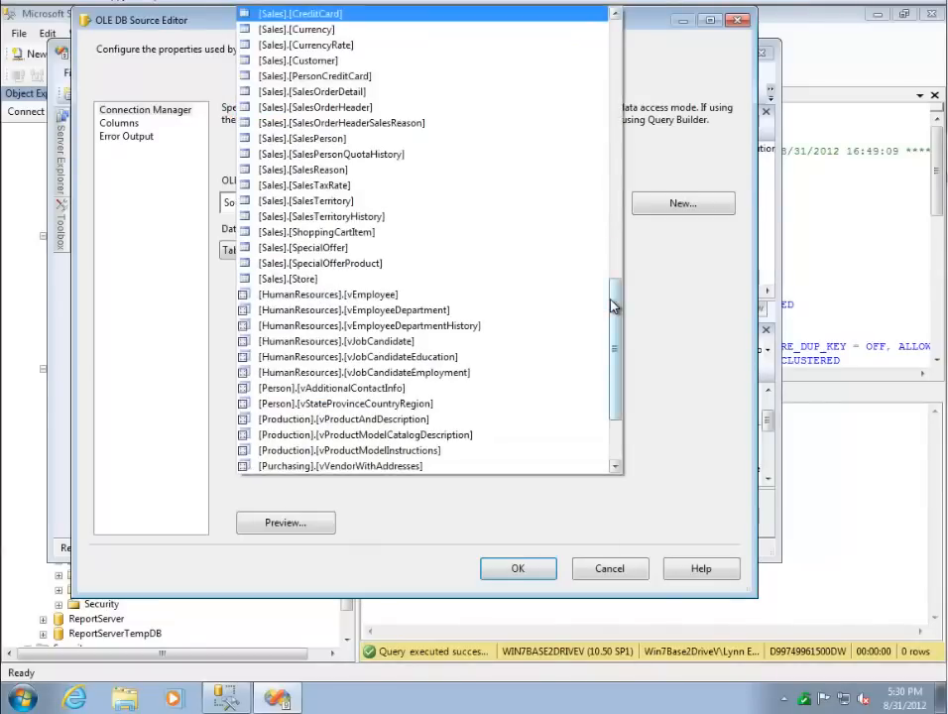
pyautogui.click(317, 30)
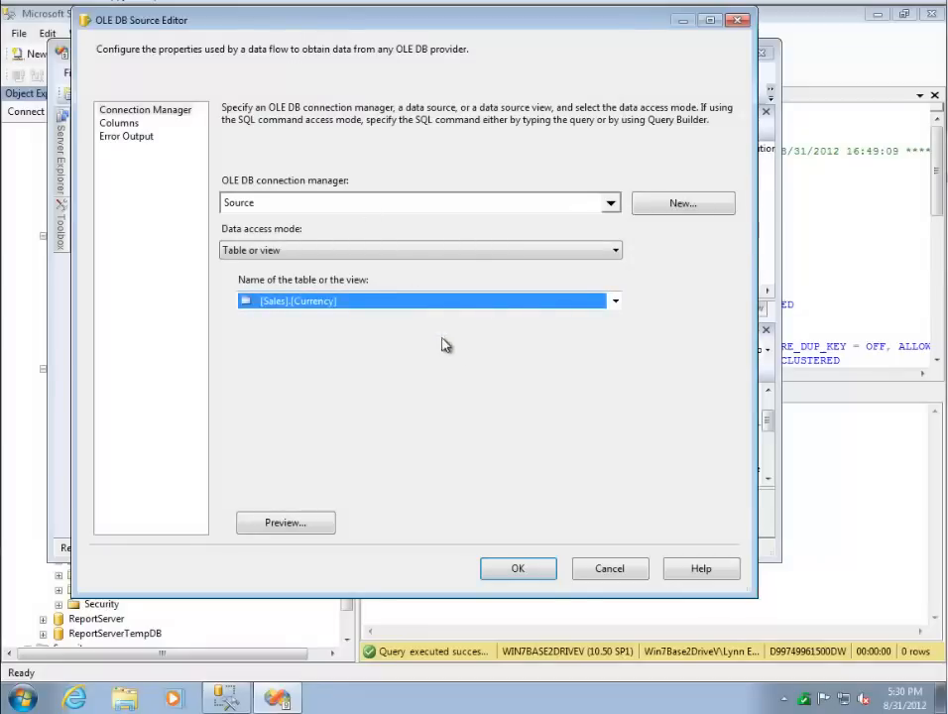
pyautogui.click(533, 573)
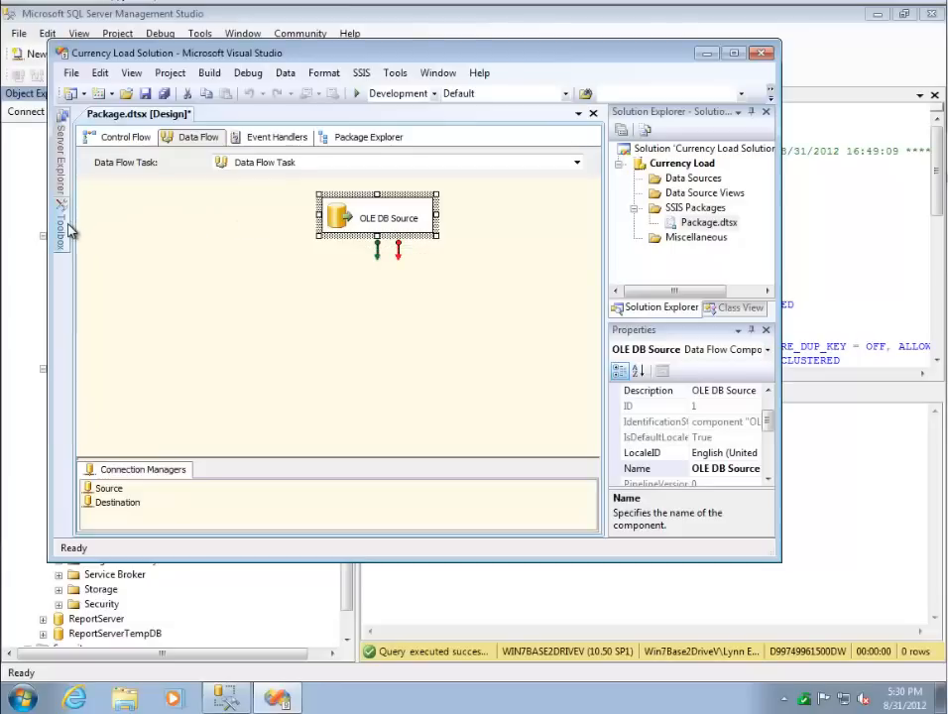
# - Place a Slowly Changing Dimension transformation below the OLE DB Source in the data flow
pyautogui.moveTo(59, 228)
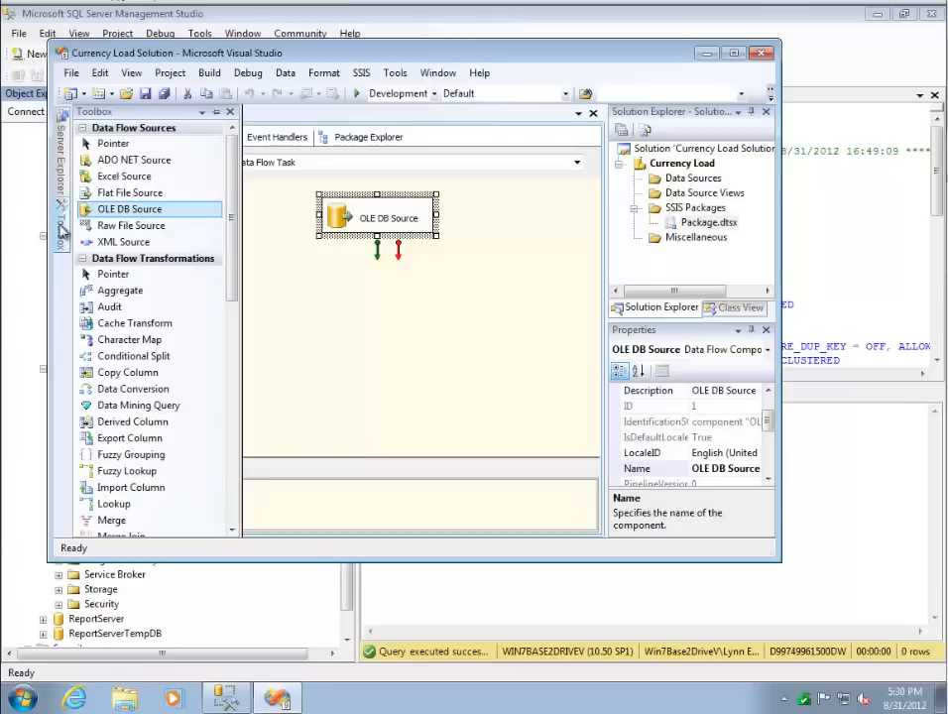
pyautogui.moveTo(233, 265); pyautogui.dragTo(228, 466)
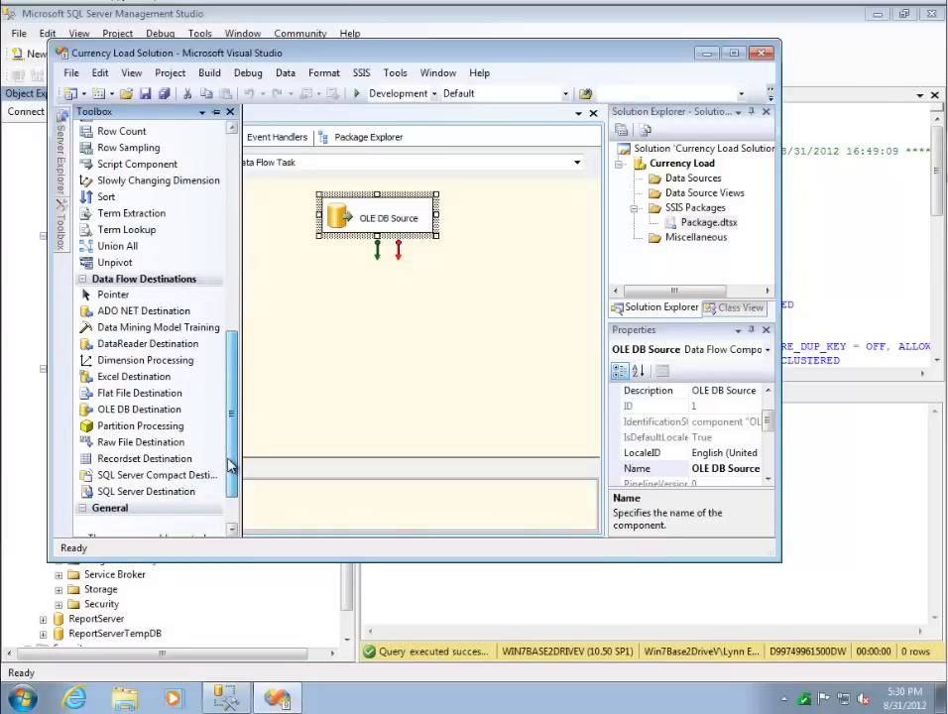
pyautogui.moveTo(228, 466); pyautogui.dragTo(234, 481)
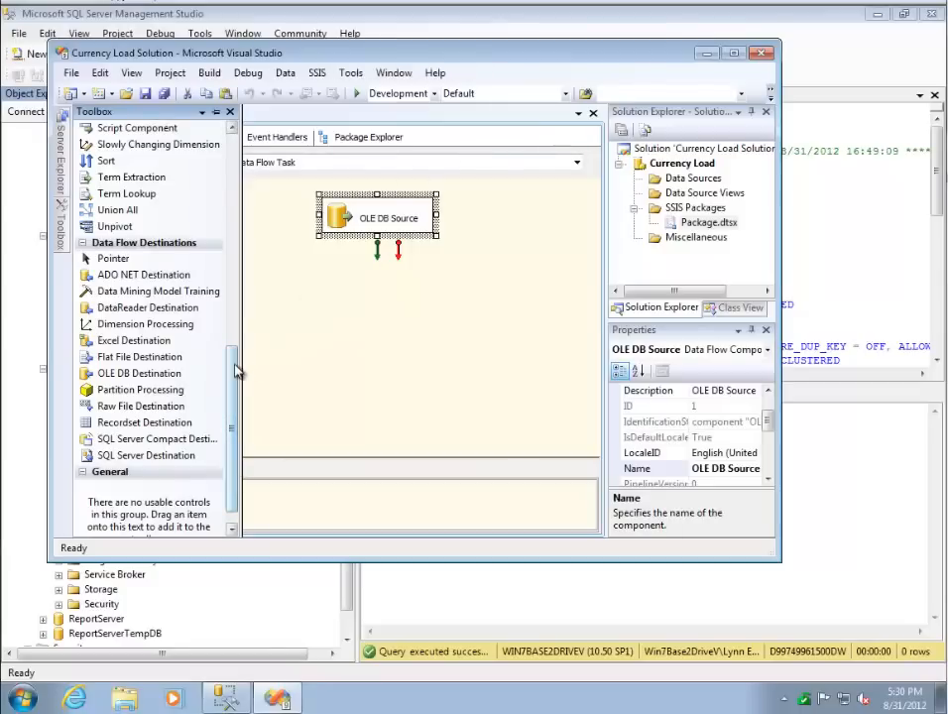
pyautogui.moveTo(237, 371); pyautogui.dragTo(239, 314)
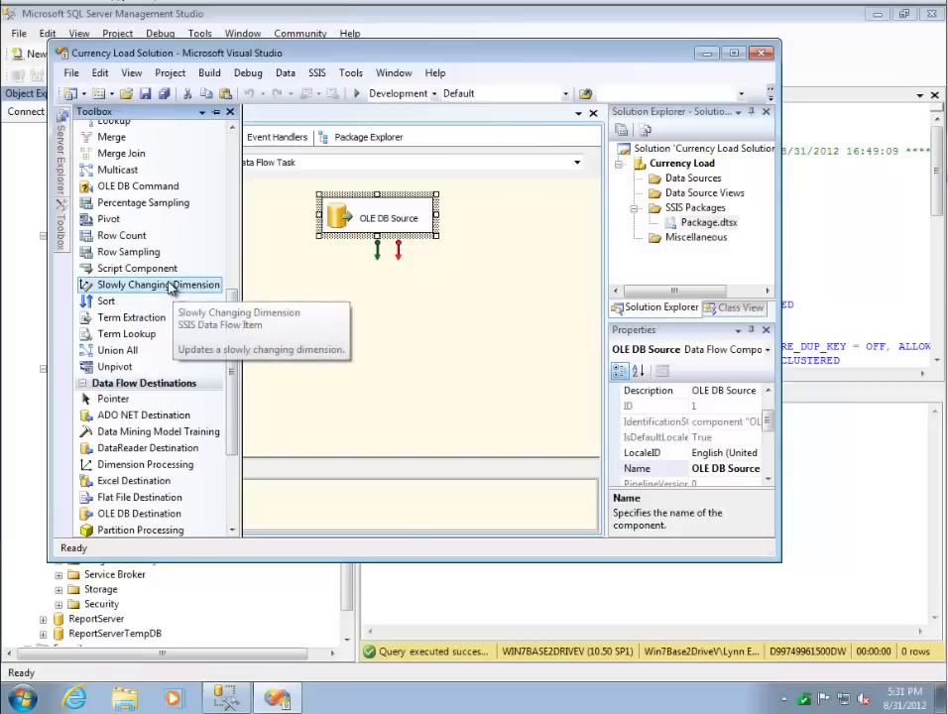
pyautogui.moveTo(171, 287); pyautogui.dragTo(359, 305)
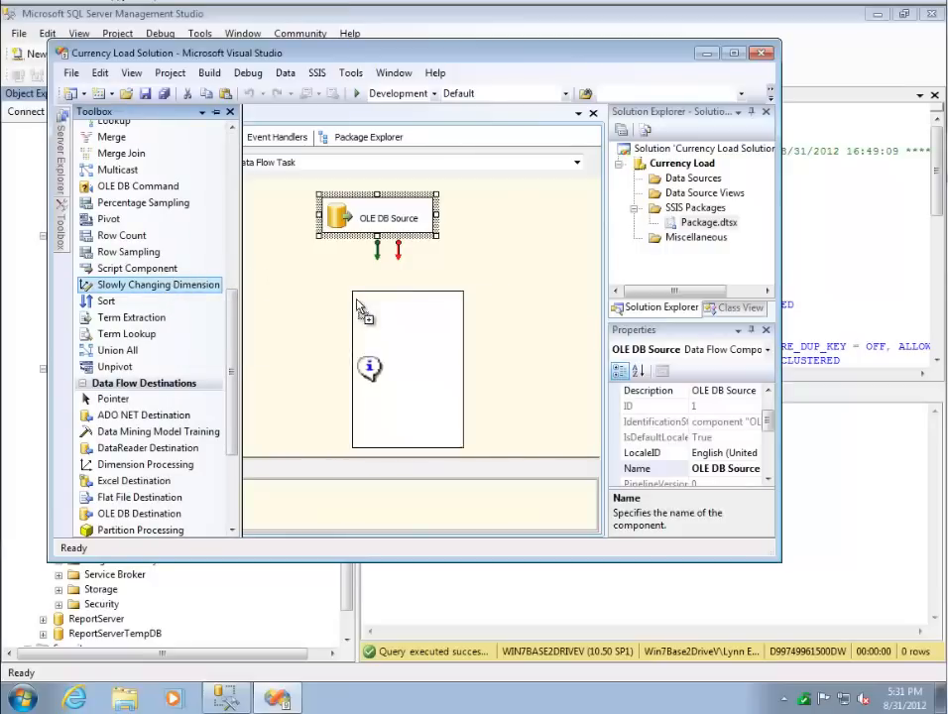
# - Connect the OLE DB Source's regular data output to the Slowly Changing Dimension transformation
pyautogui.click(386, 214)
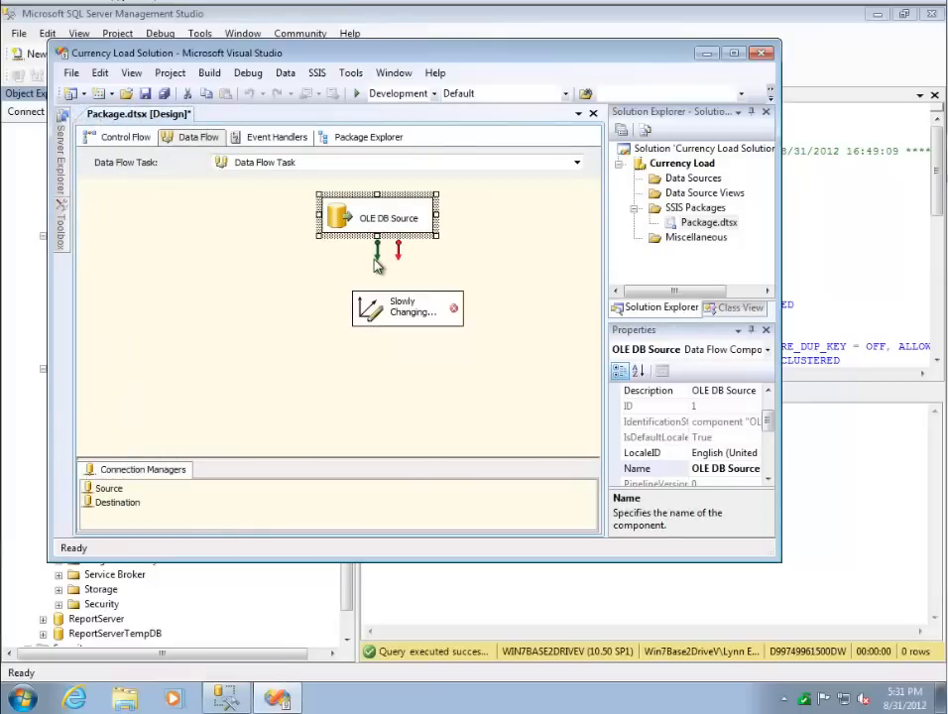
pyautogui.moveTo(375, 255); pyautogui.dragTo(402, 315)
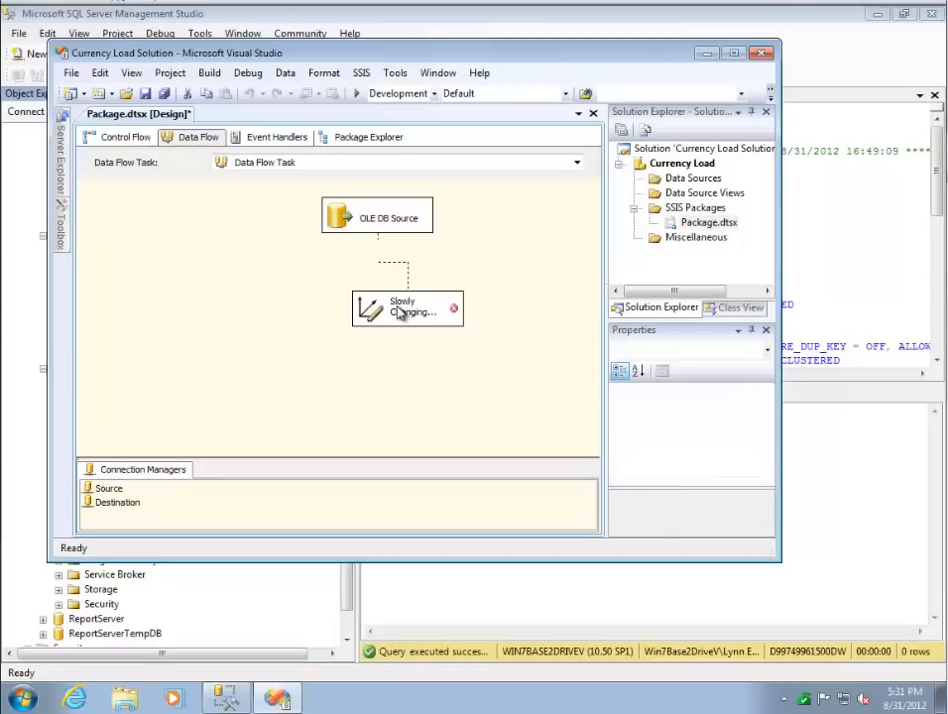
pyautogui.moveTo(404, 315)
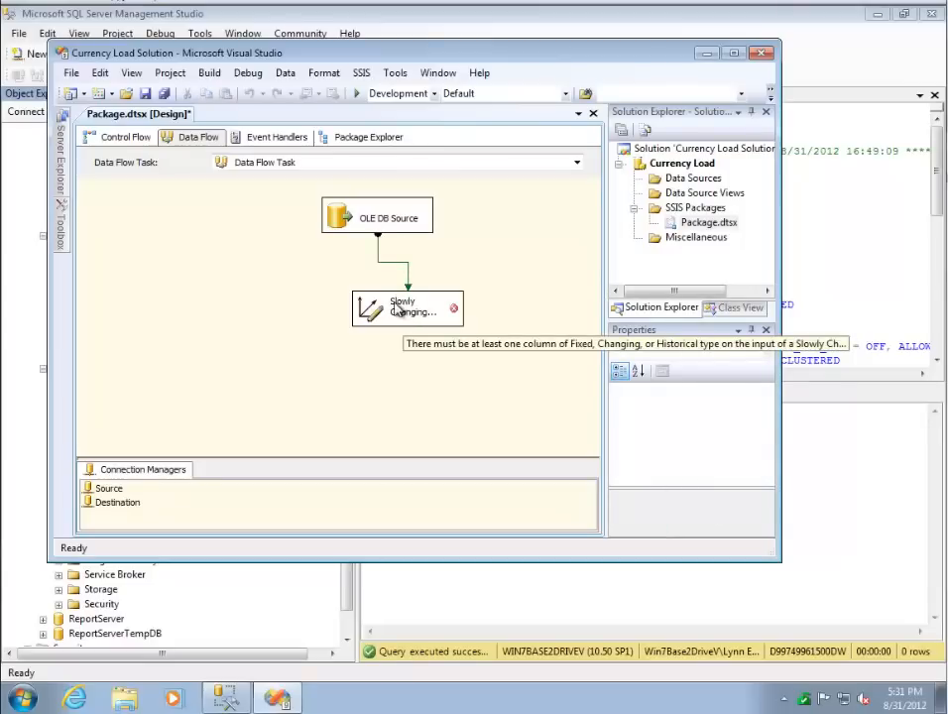
# - Open the Slowly Changing Dimension Wizard and choose [dbo].[DimCurrency] from the Destination connection as the dimension table
pyautogui.click(401, 311)
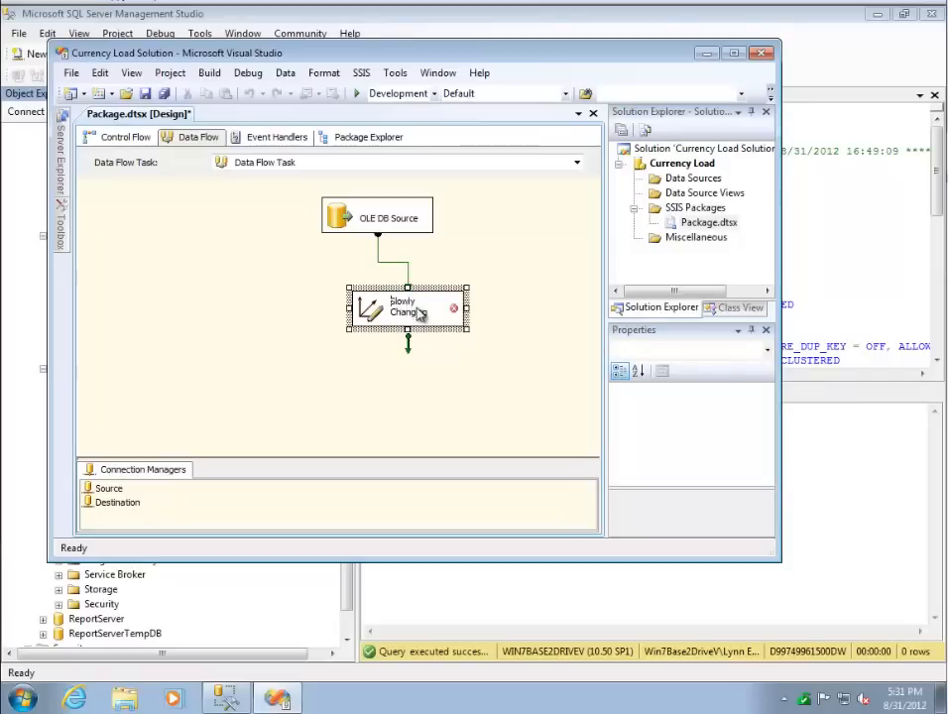
pyautogui.doubleClick(426, 310)
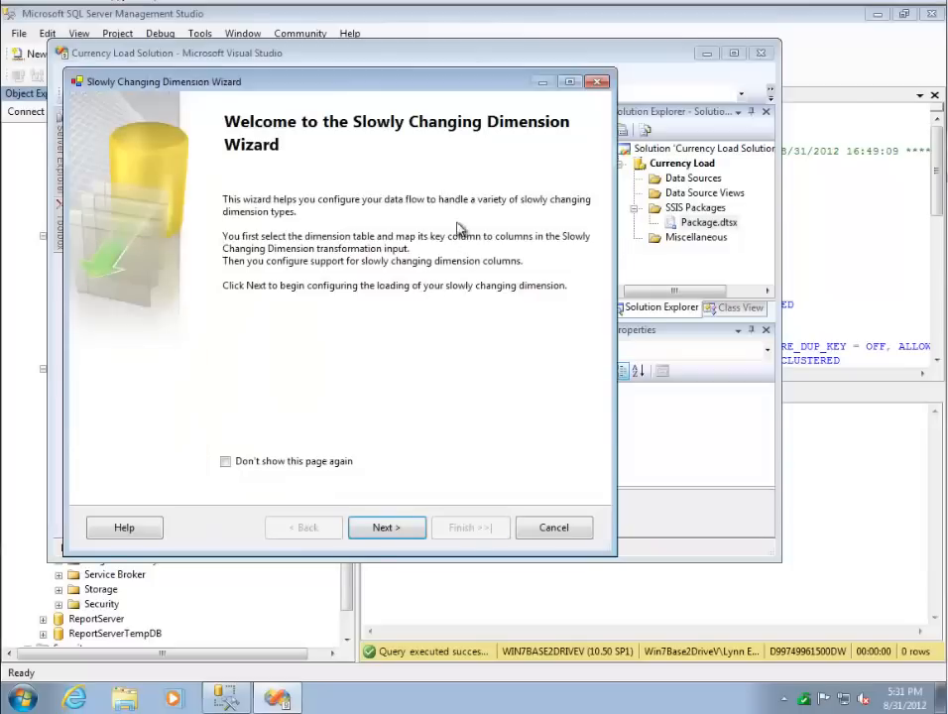
pyautogui.click(386, 526)
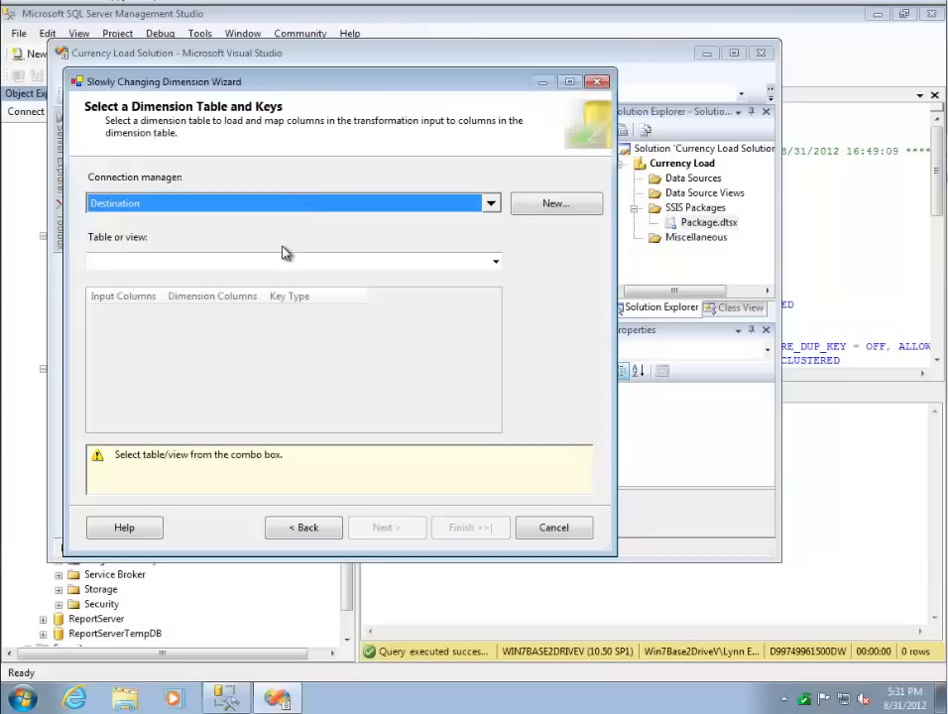
pyautogui.click(495, 263)
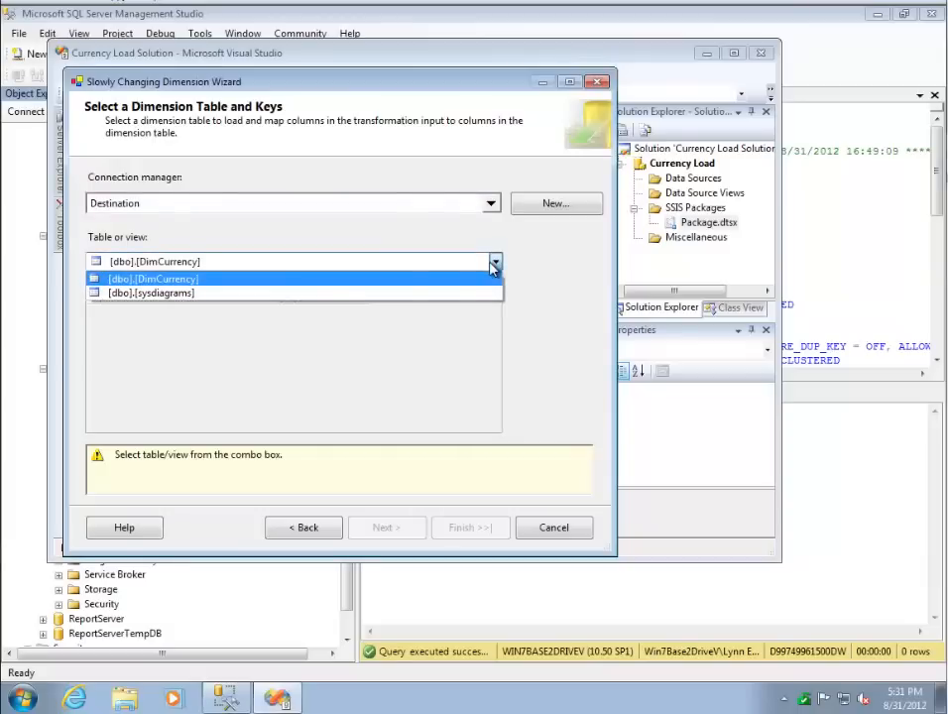
pyautogui.click(191, 285)
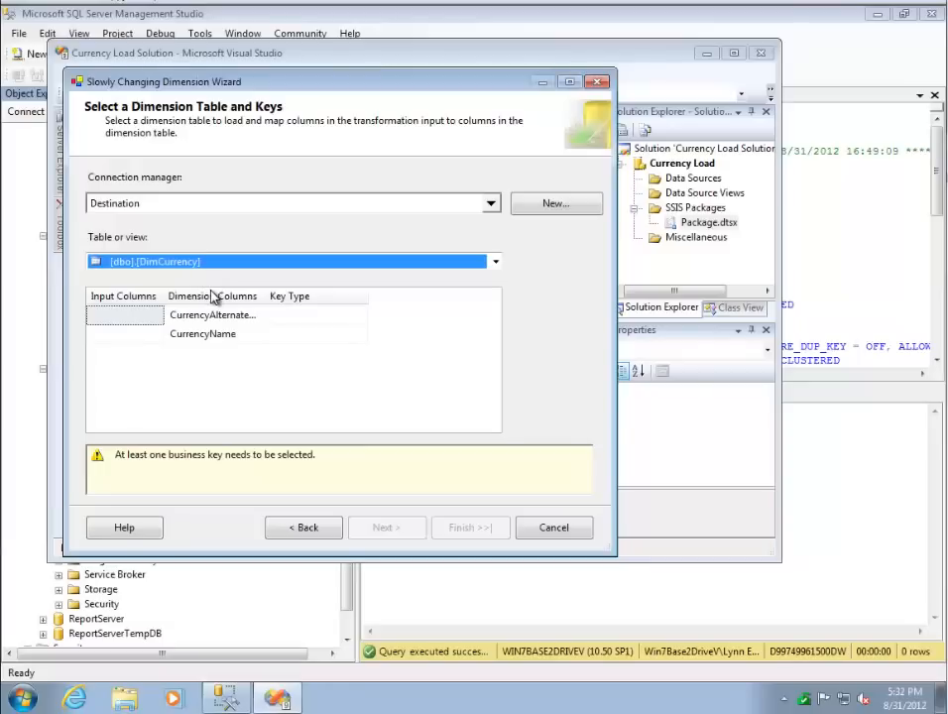
# - Map the CurrencyCode input column to CurrencyAlternateKey and set its key type to Business key
pyautogui.click(143, 318)
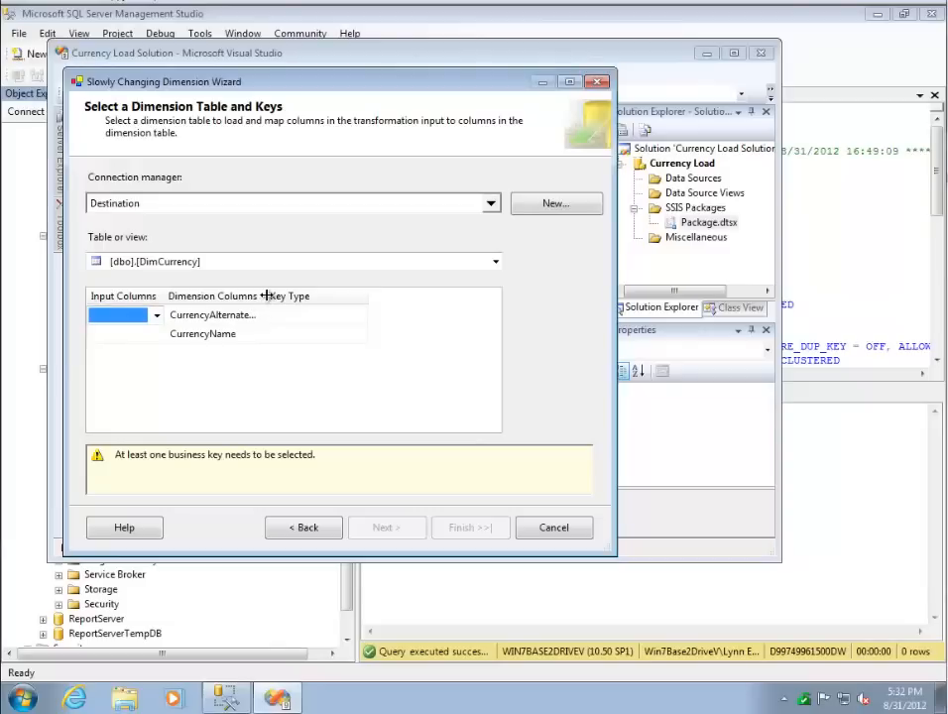
pyautogui.moveTo(266, 295); pyautogui.dragTo(309, 295)
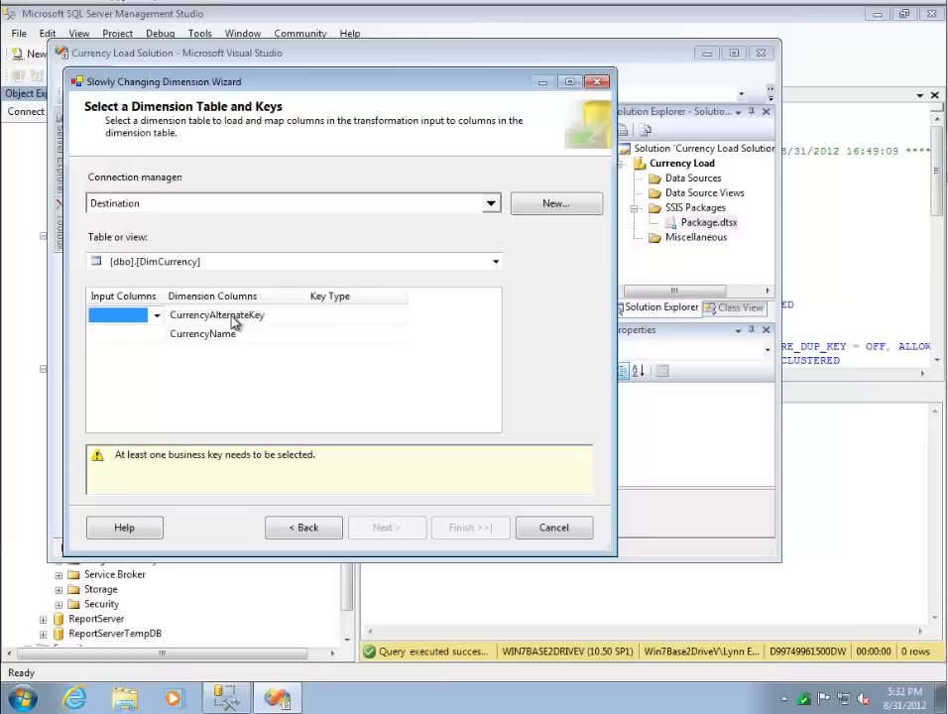
pyautogui.click(155, 315)
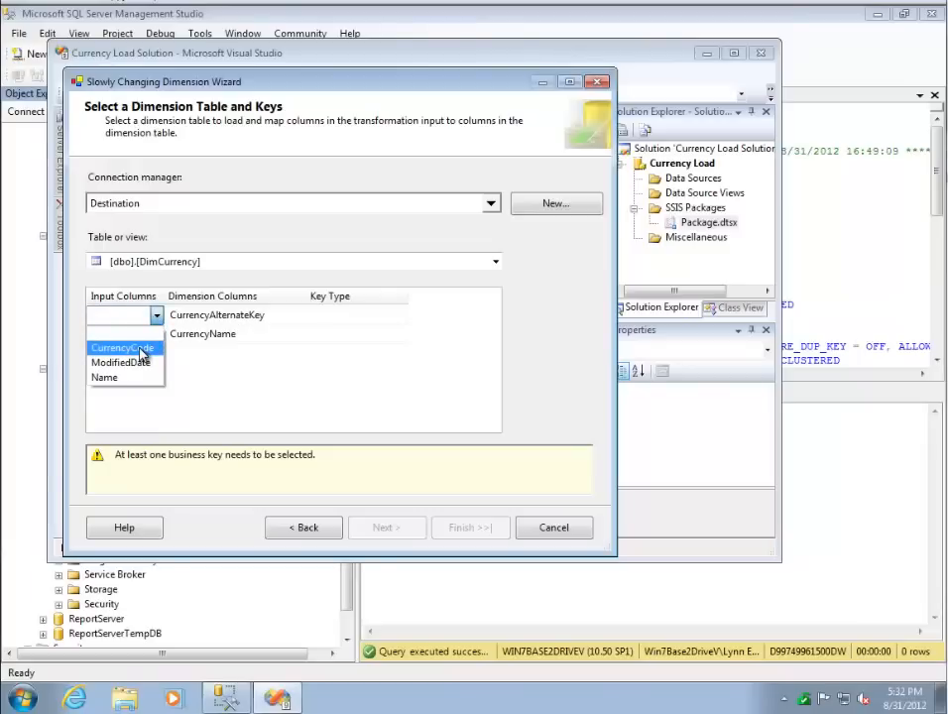
pyautogui.click(141, 347)
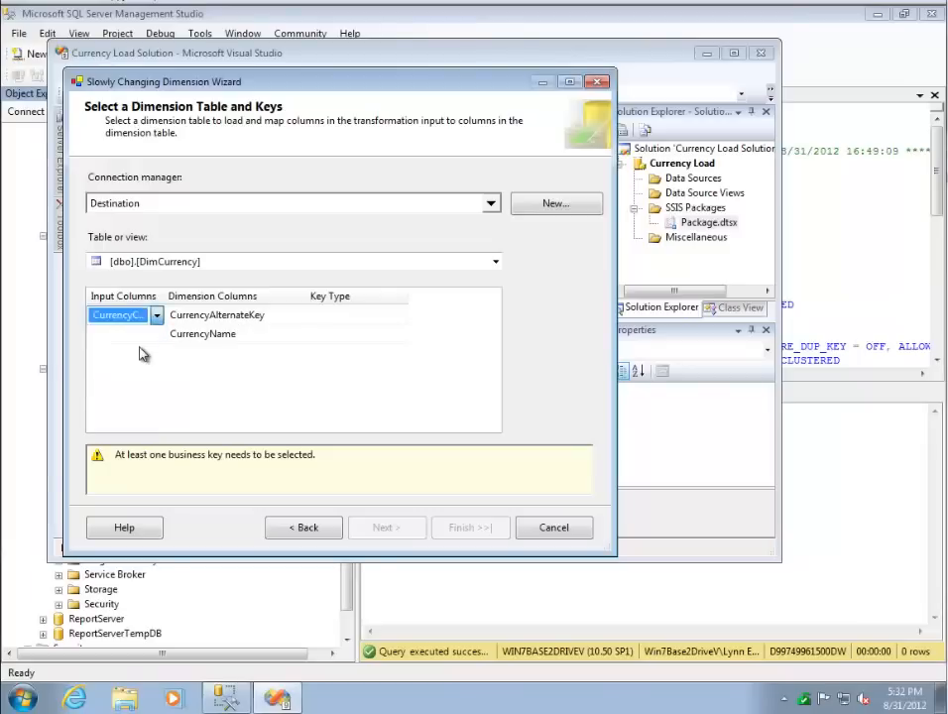
pyautogui.click(334, 315)
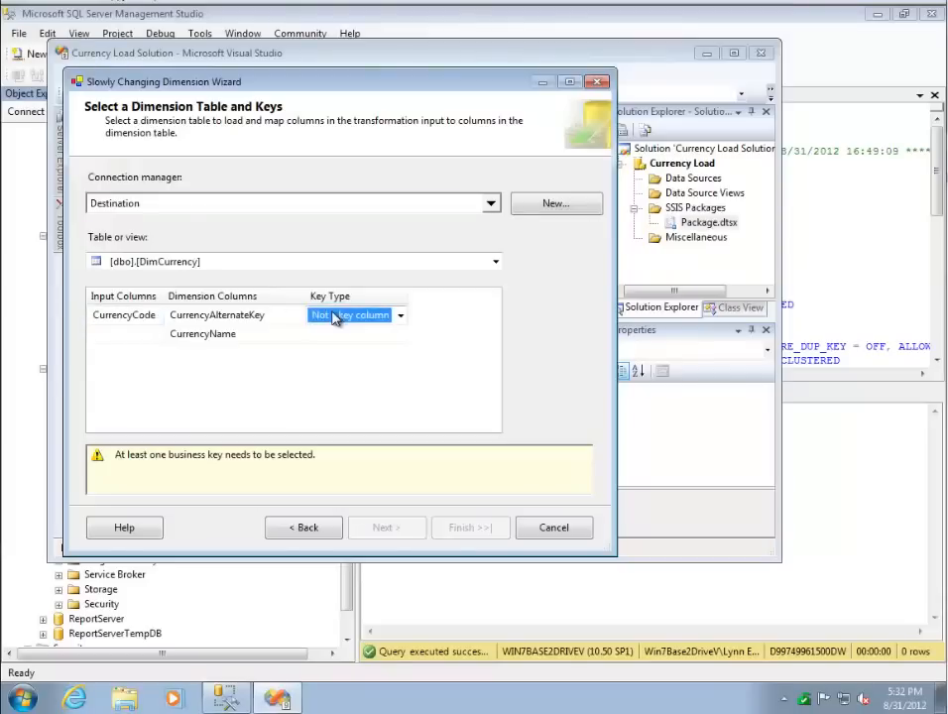
pyautogui.click(399, 315)
pyautogui.click(360, 348)
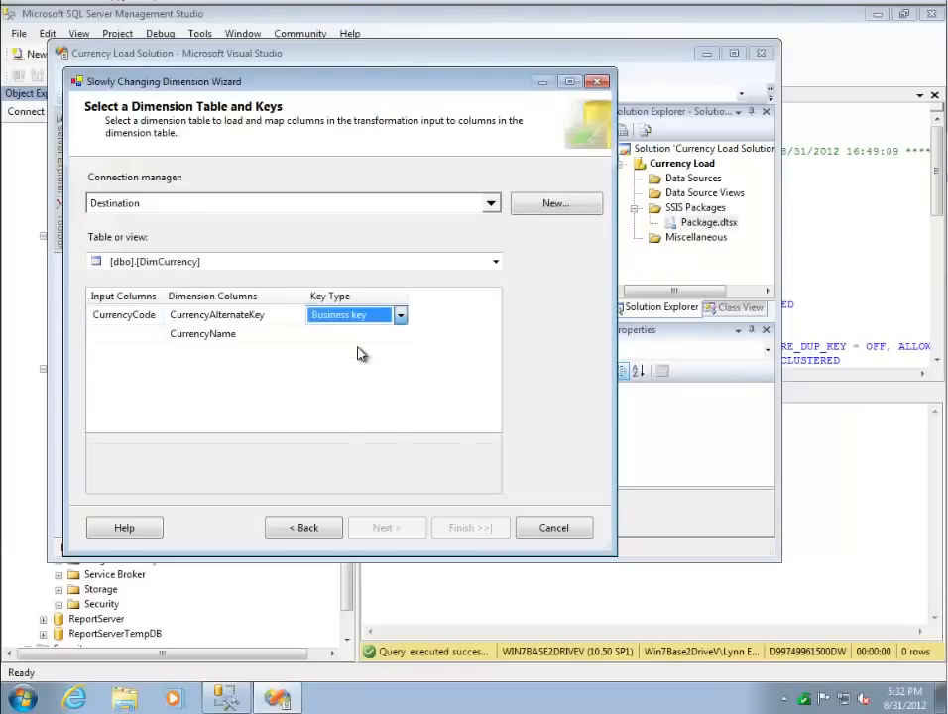
# - Map the Name input column to the CurrencyName dimension column and accept the table and key mappings
pyautogui.click(162, 335)
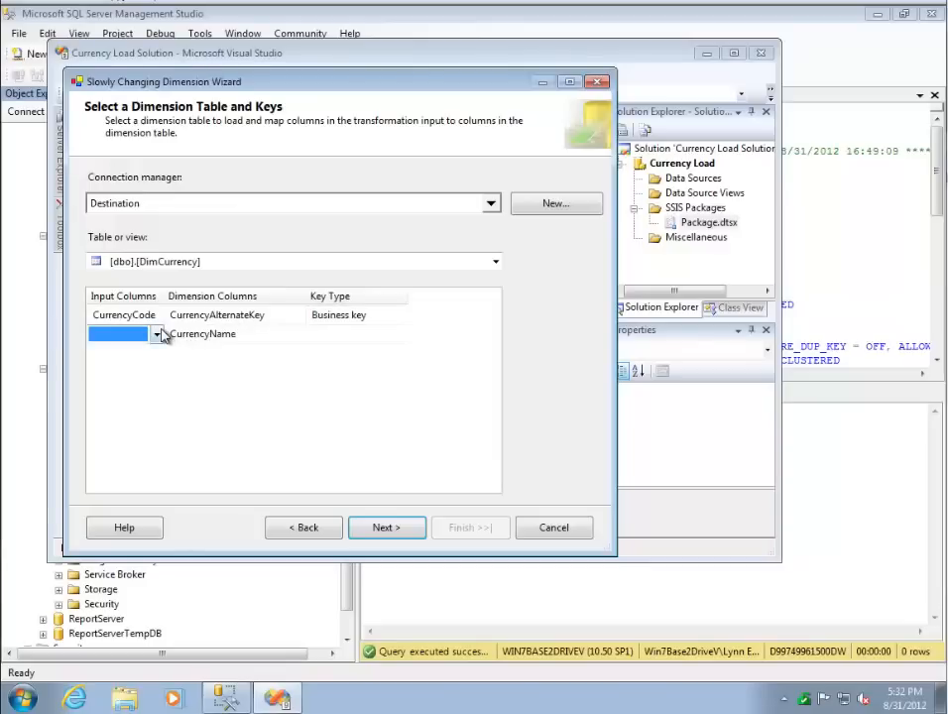
pyautogui.click(157, 335)
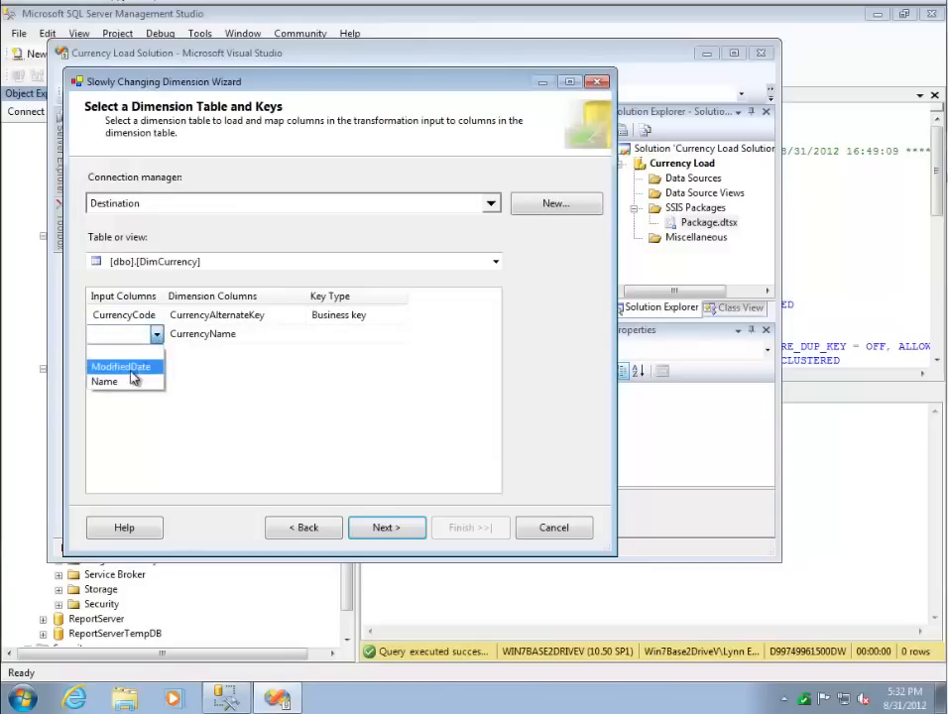
pyautogui.click(127, 385)
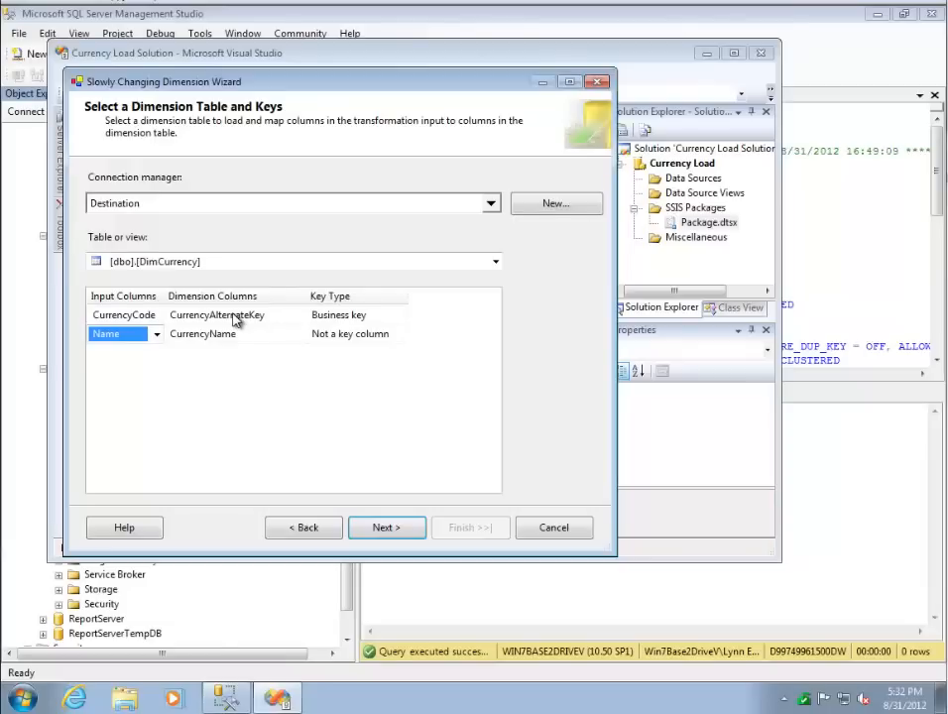
pyautogui.click(382, 528)
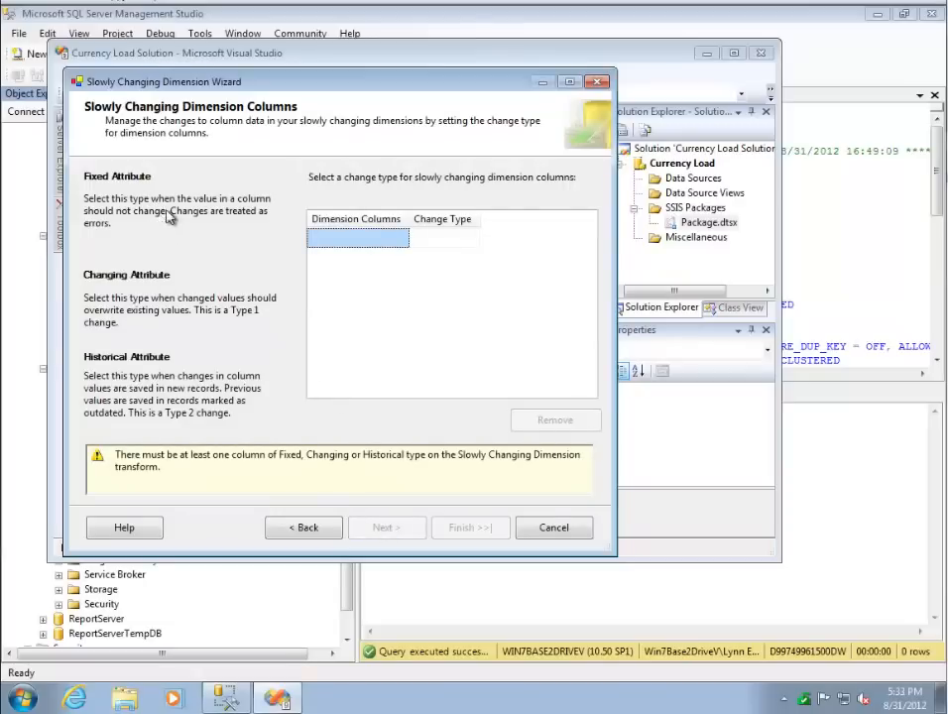
# - Add CurrencyName as a slowly changing dimension column, set its change type to Changing attribute, and accept the column settings
pyautogui.click(355, 240)
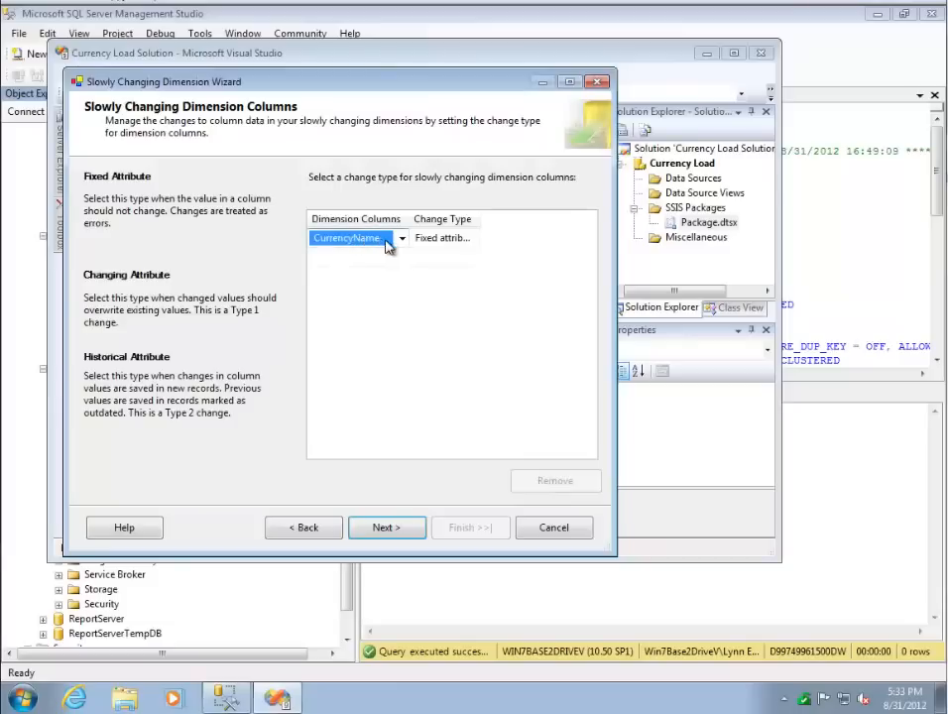
pyautogui.click(402, 242)
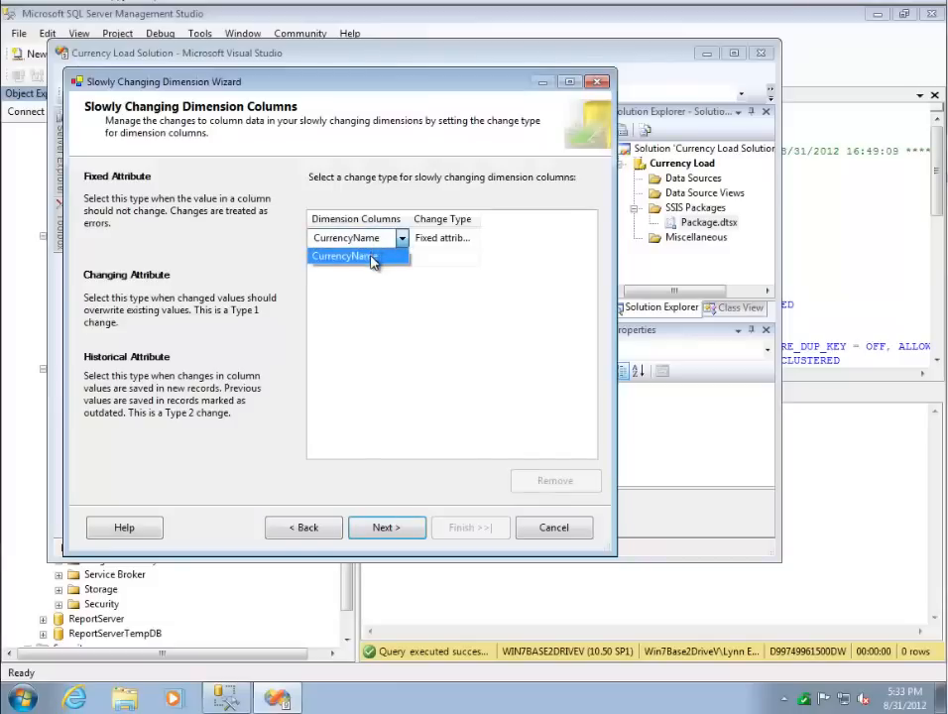
pyautogui.click(375, 256)
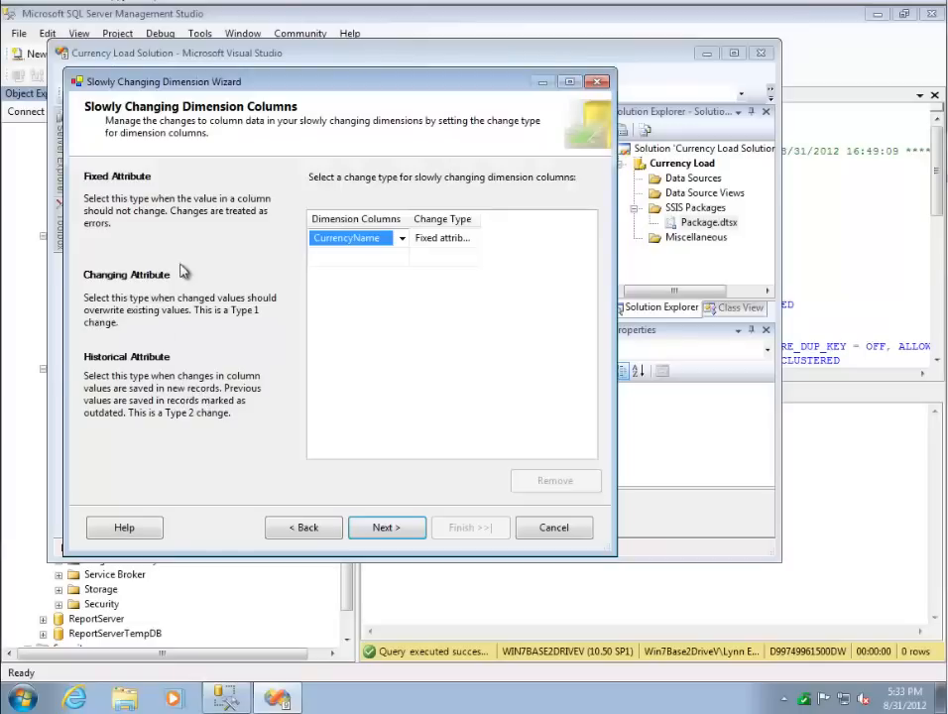
pyautogui.click(400, 238)
pyautogui.click(401, 239)
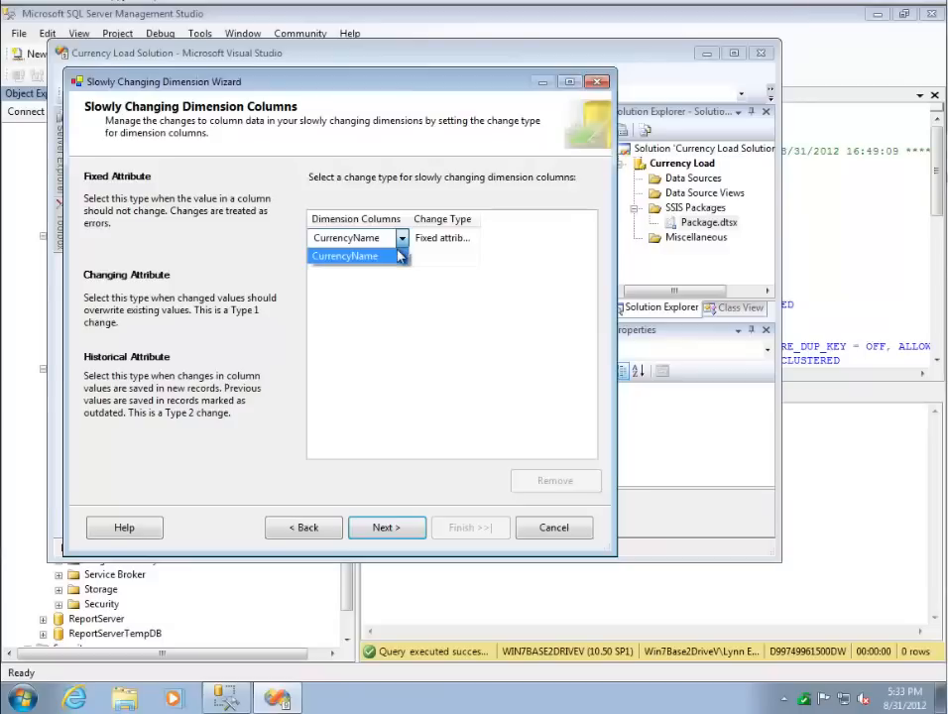
pyautogui.click(468, 239)
pyautogui.click(468, 239)
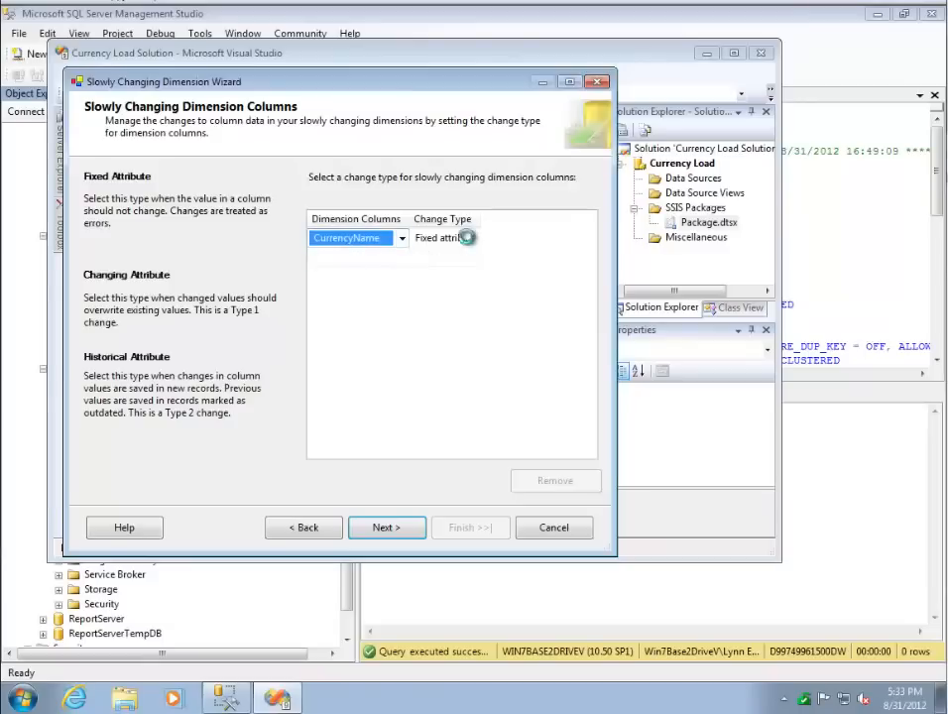
pyautogui.click(471, 241)
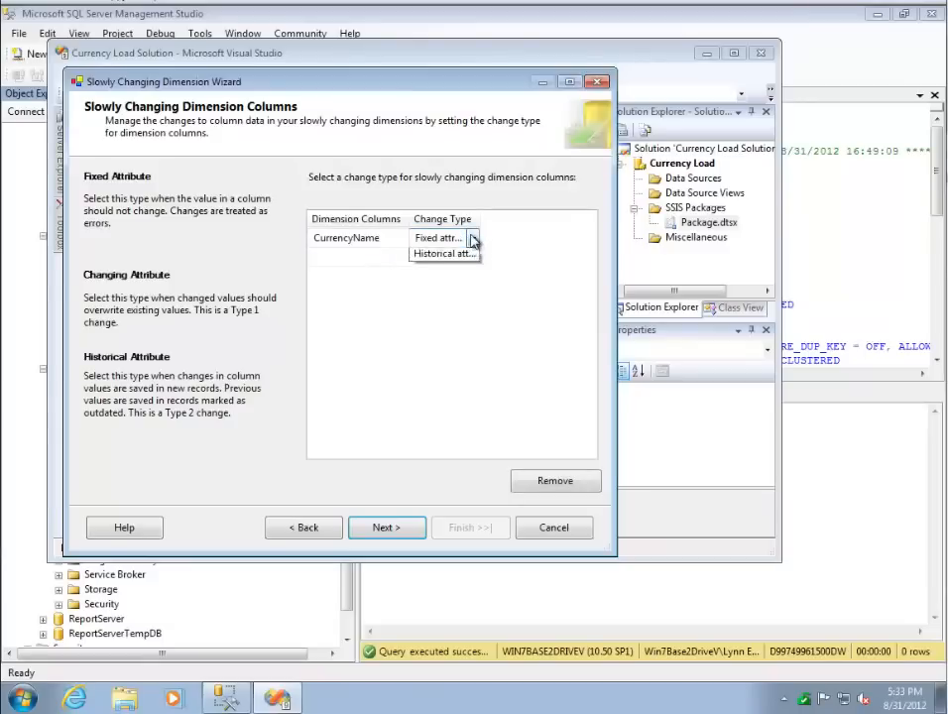
pyautogui.click(448, 268)
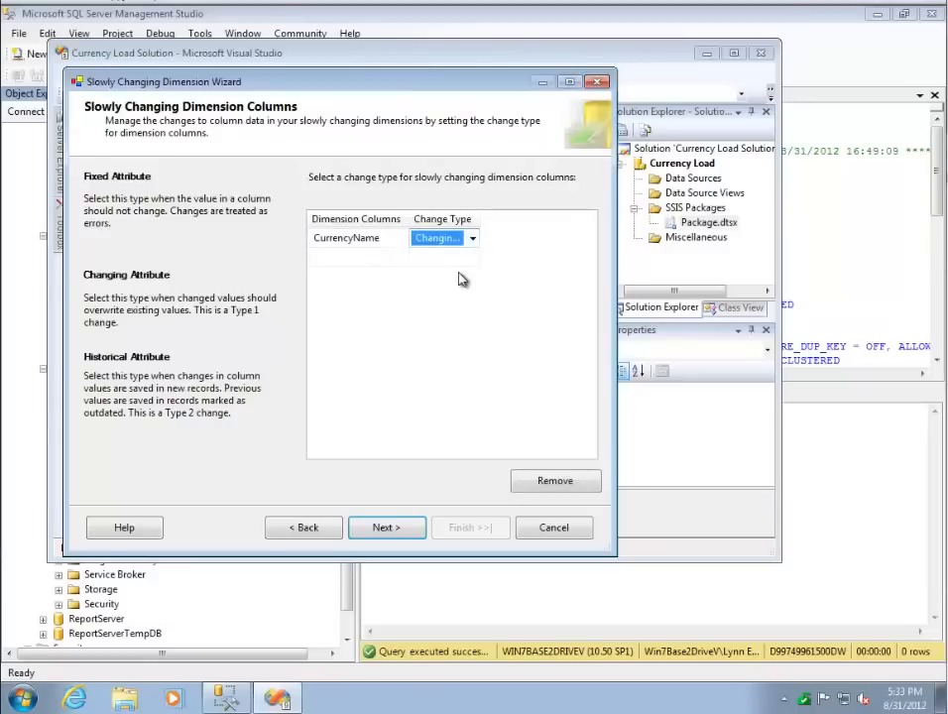
pyautogui.click(395, 533)
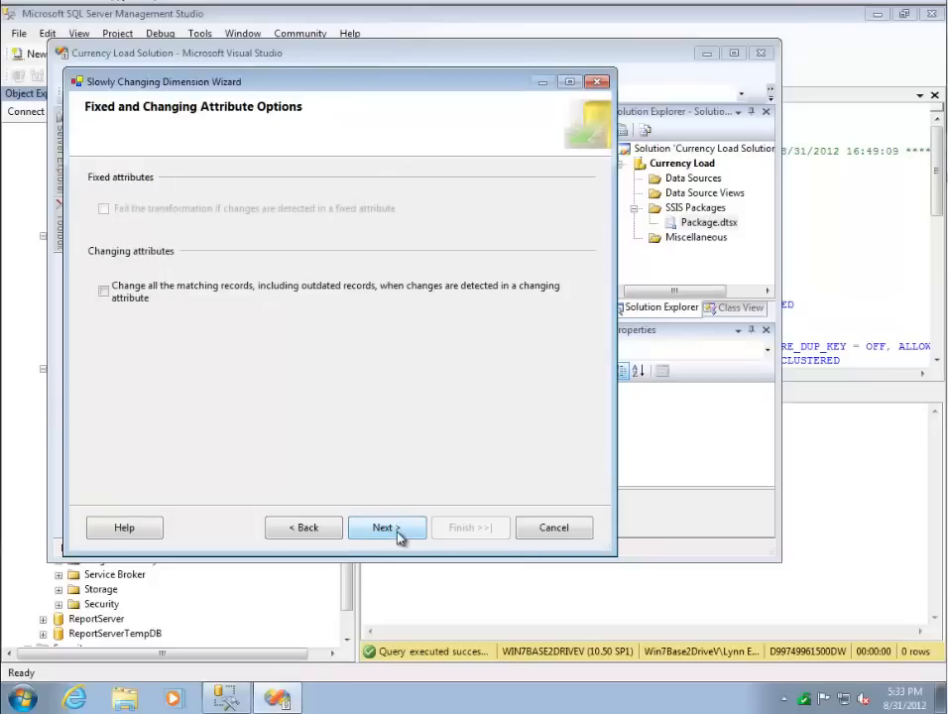
# - Keep the default changing-attribute and inferred-member options and finish the wizard to generate the output components
pyautogui.click(396, 533)
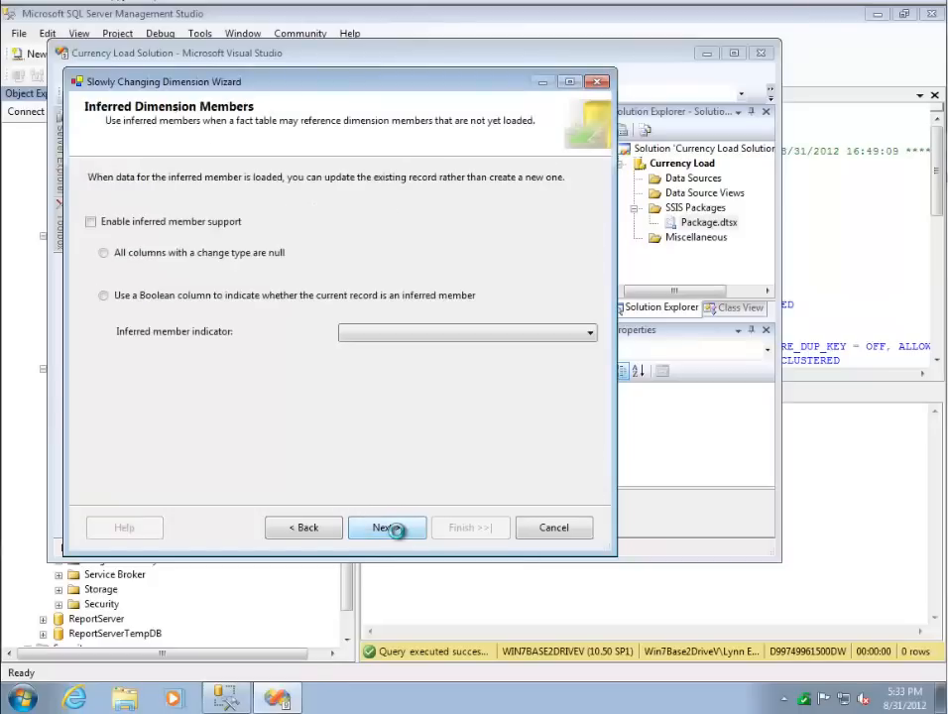
pyautogui.click(395, 532)
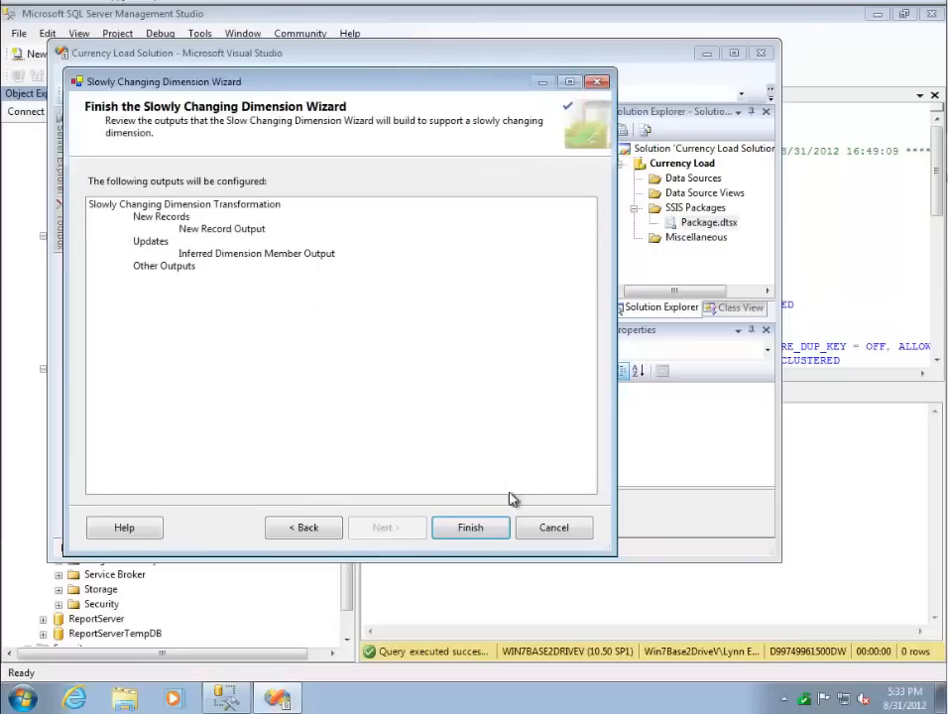
pyautogui.click(478, 528)
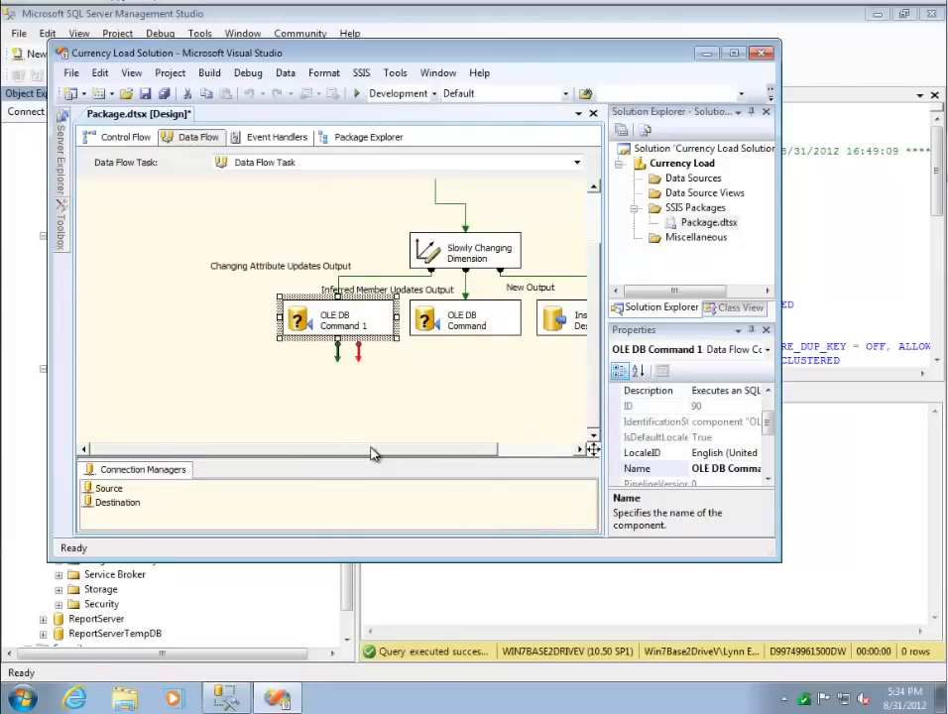
pyautogui.moveTo(334, 452); pyautogui.dragTo(482, 451)
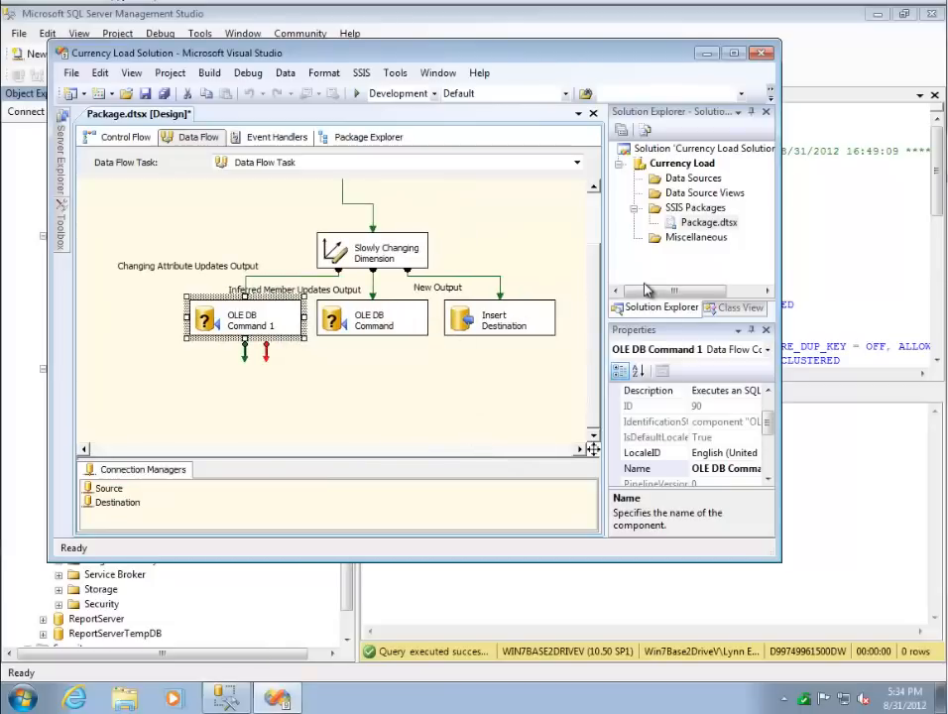
# - Execute Package.dtsx from the Currency Load project and examine the run status and row counts of its data flow components
pyautogui.moveTo(598, 285); pyautogui.dragTo(601, 246)
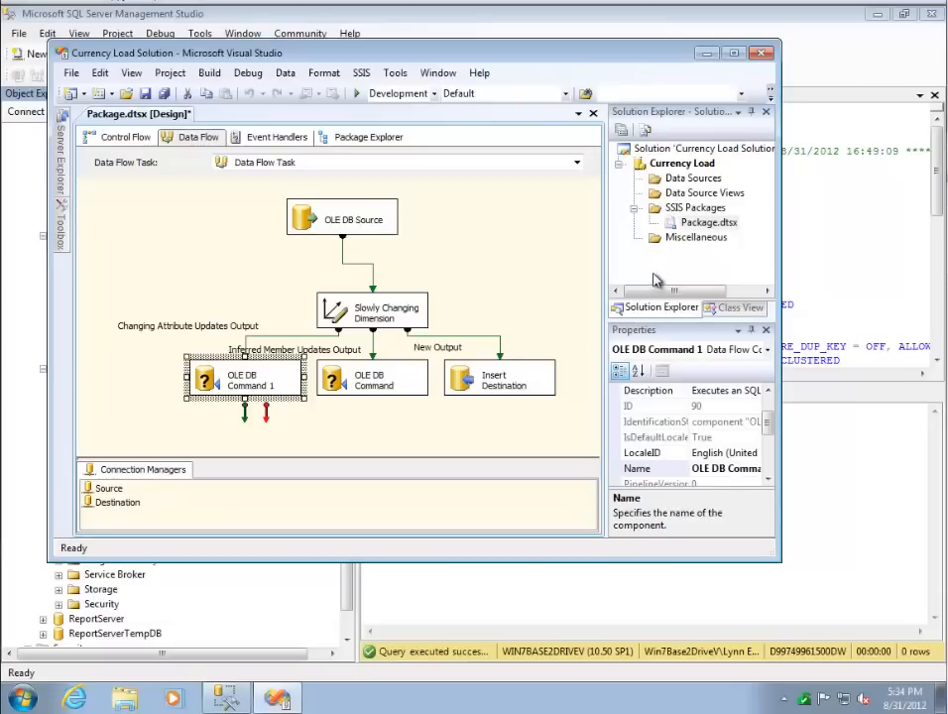
pyautogui.rightClick(711, 228)
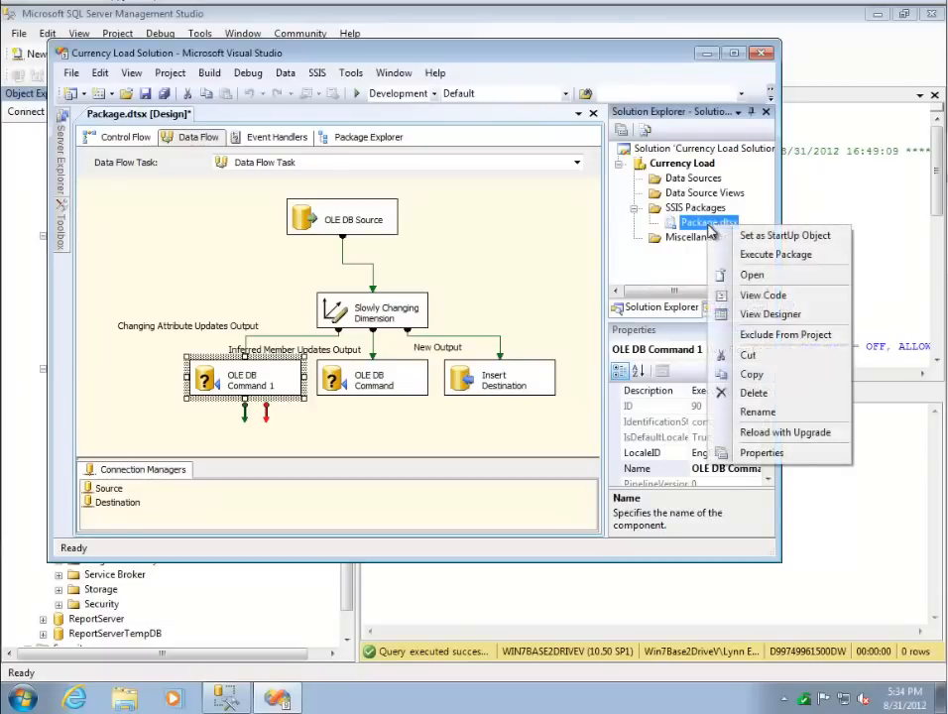
pyautogui.click(760, 256)
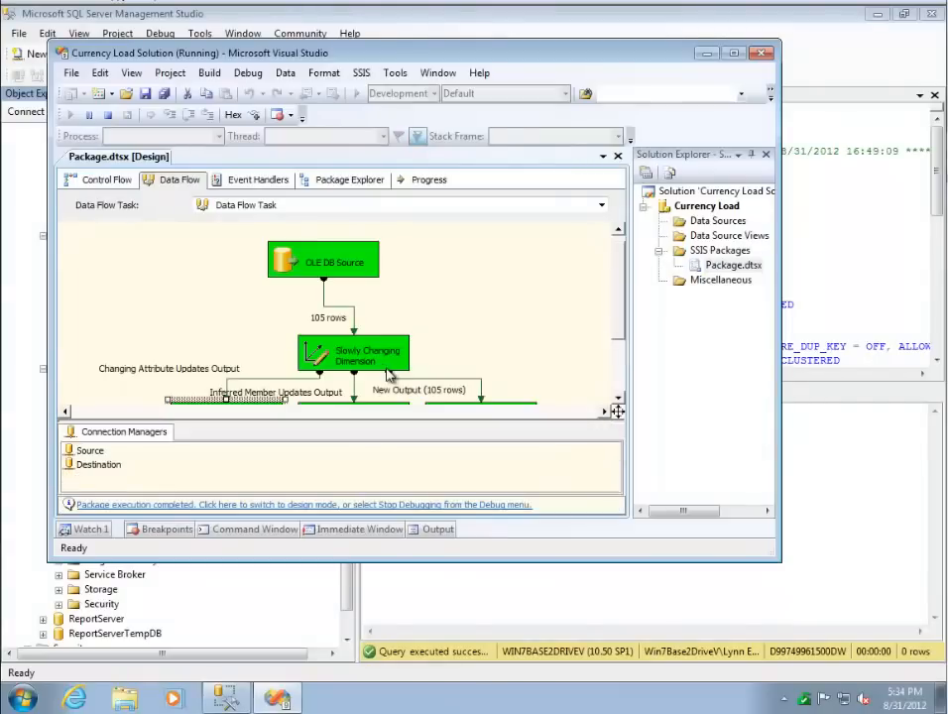
pyautogui.moveTo(618, 337); pyautogui.dragTo(617, 364)
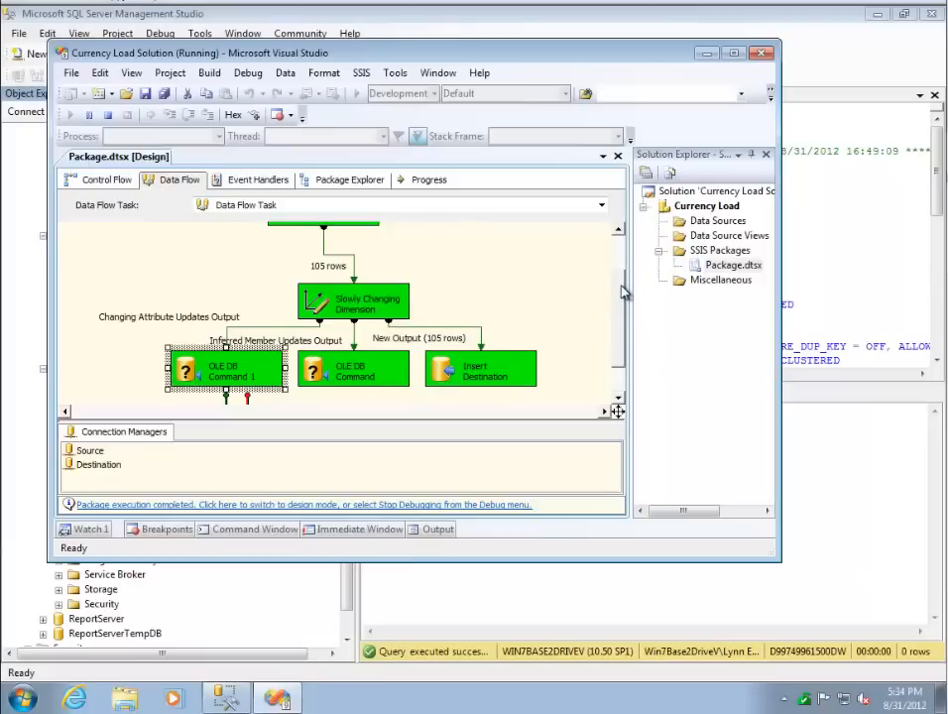
pyautogui.moveTo(623, 290); pyautogui.dragTo(624, 281)
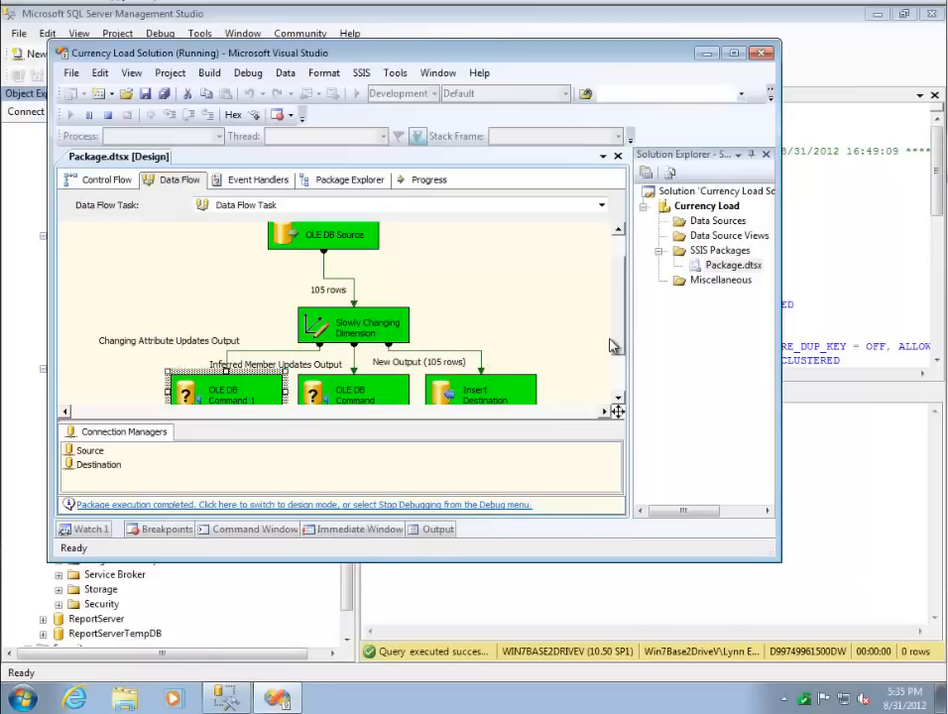
pyautogui.click(274, 606)
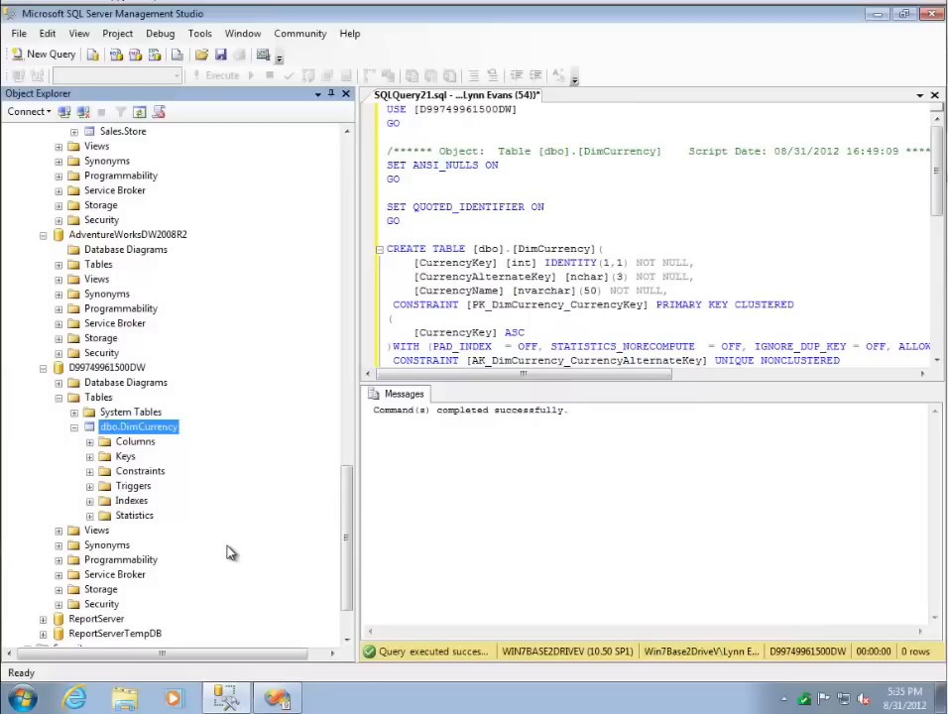
pyautogui.rightClick(152, 429)
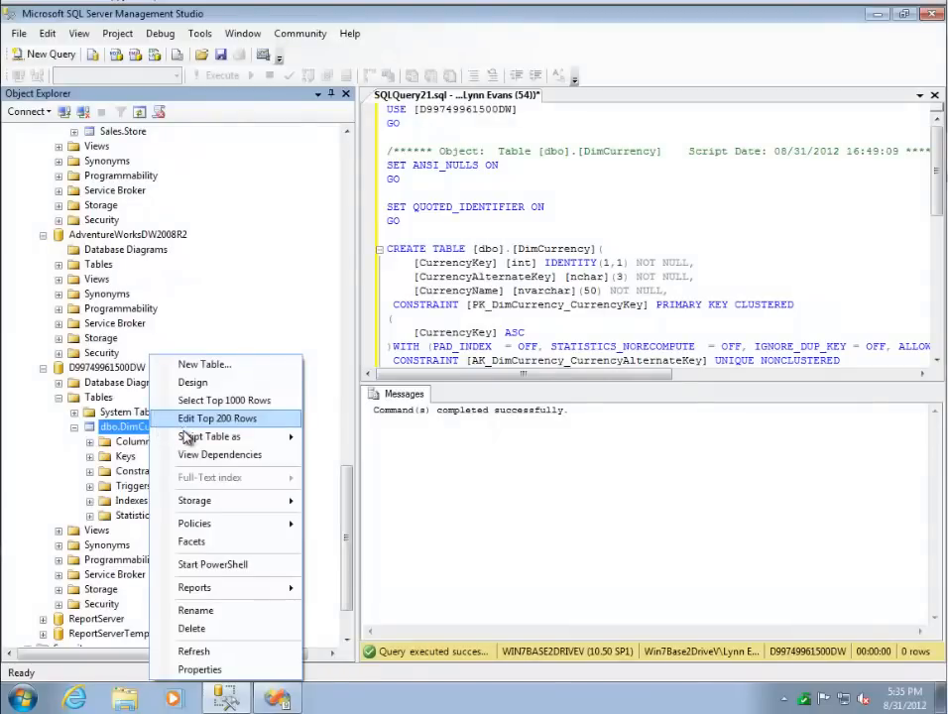
pyautogui.click(198, 419)
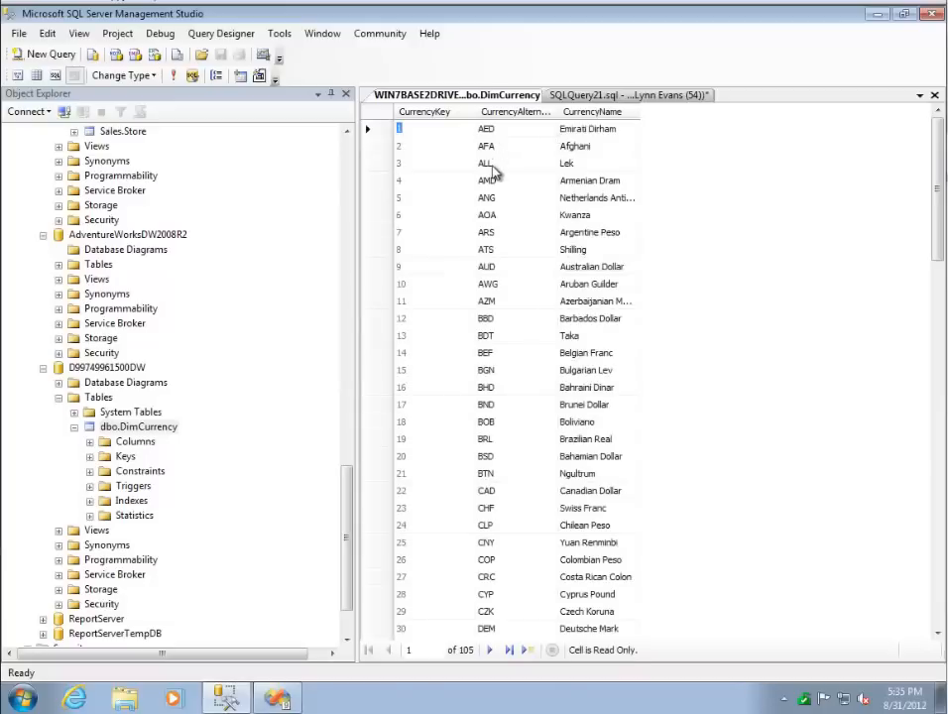
pyautogui.moveTo(937, 176); pyautogui.dragTo(928, 337)
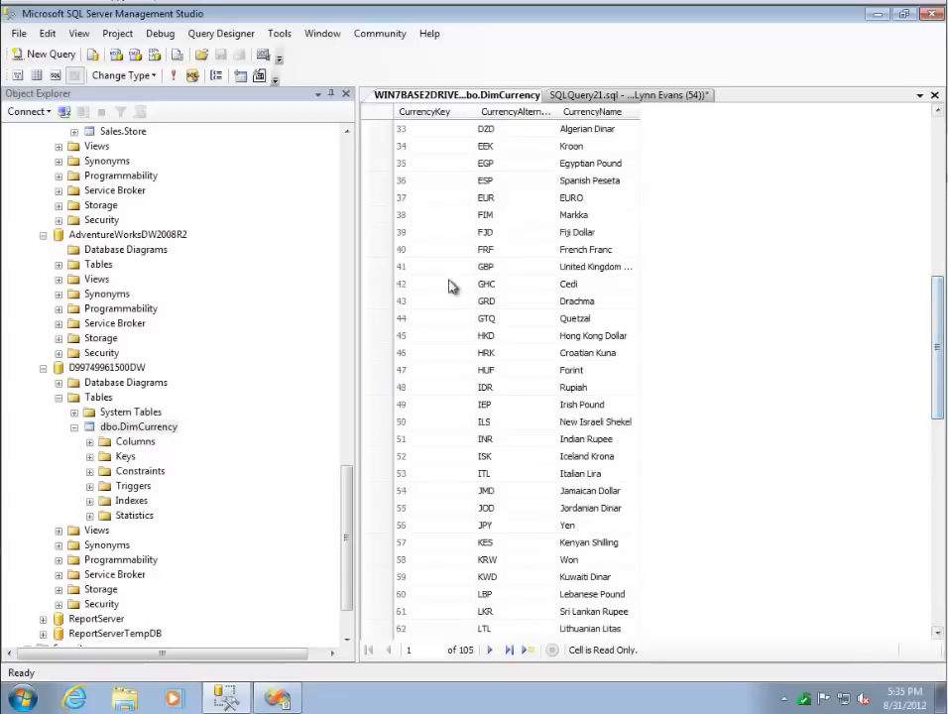